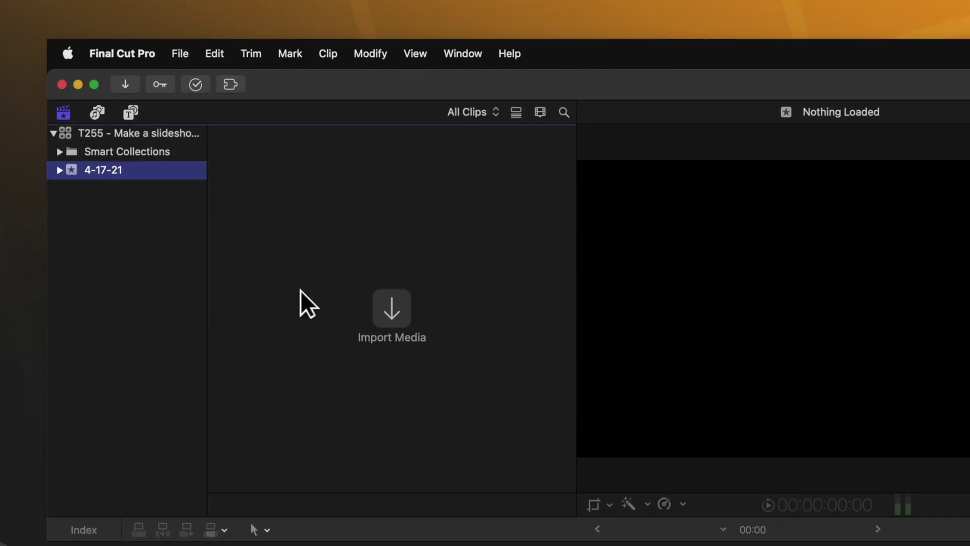
- Import the Images folder from 04 Assets into the 4-17-21 event
left_click(120, 91)
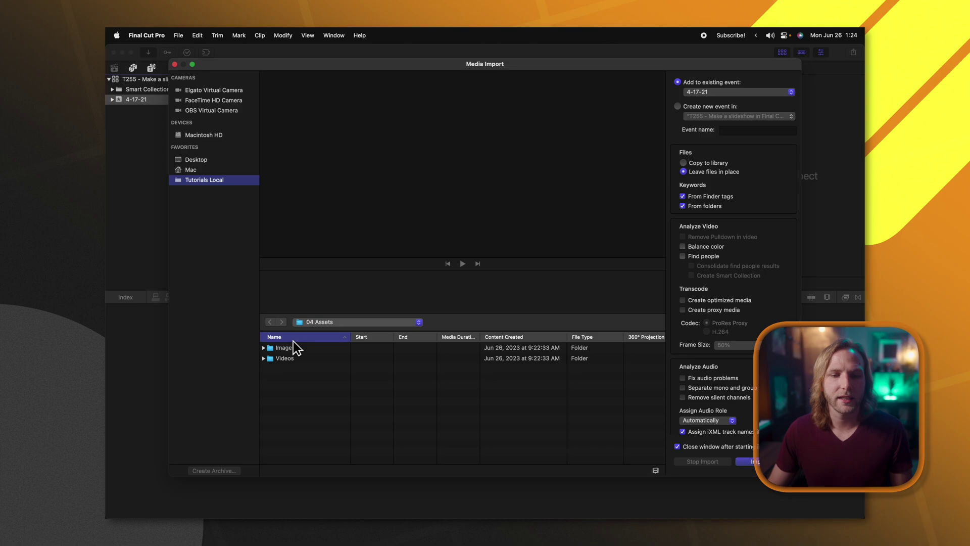
left_click(293, 348)
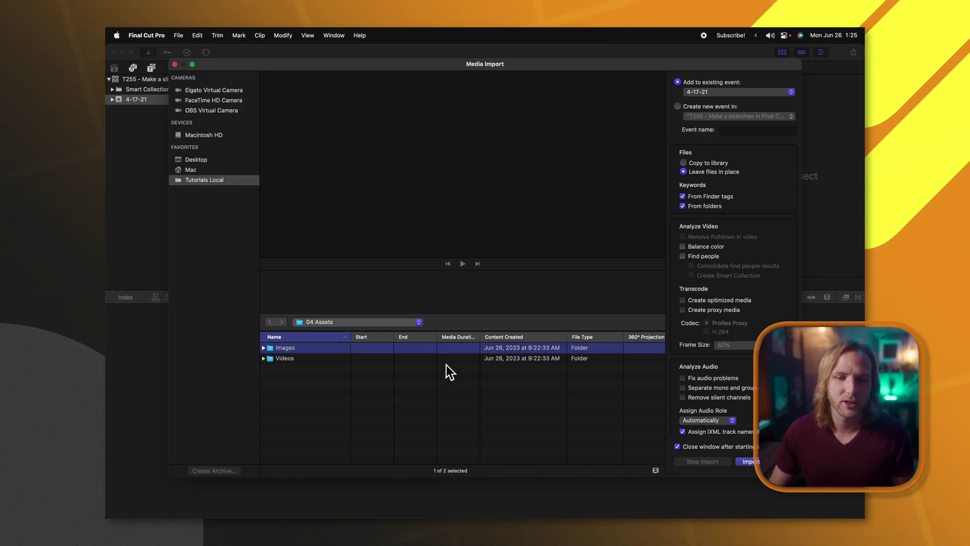
left_click(750, 461)
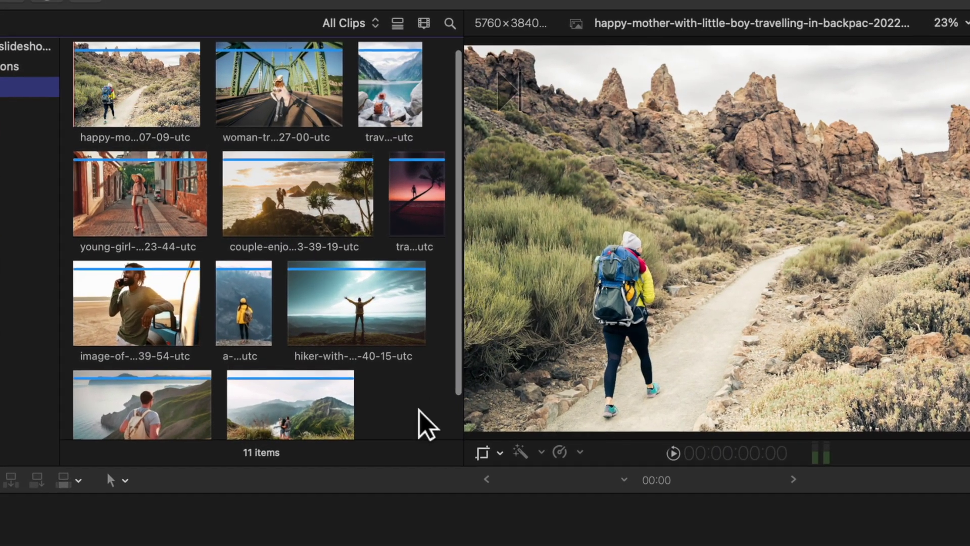
- Create a 1080p HD, 30p project named Slideshow from all 11 selected photos
left_click_drag(393, 346, 170, 69)
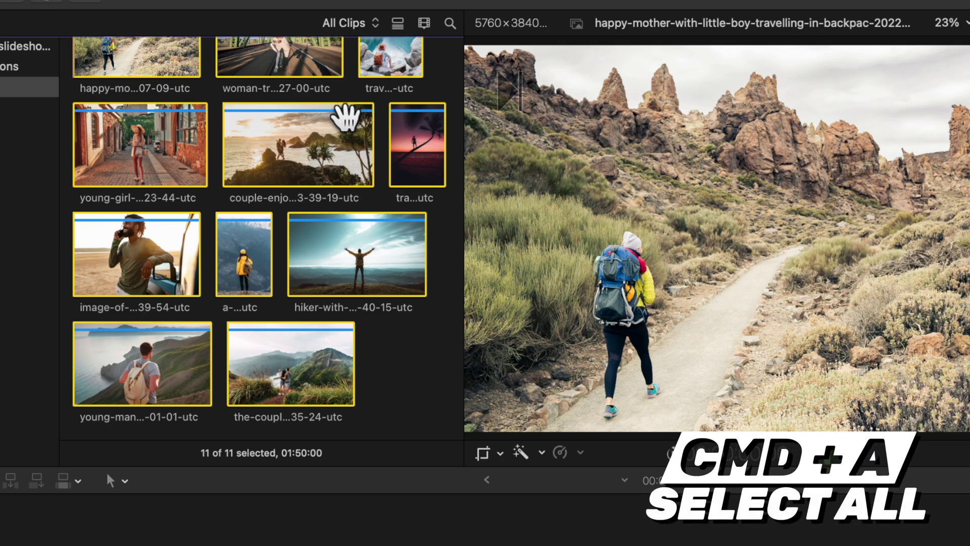
right_click(352, 122)
left_click(359, 132)
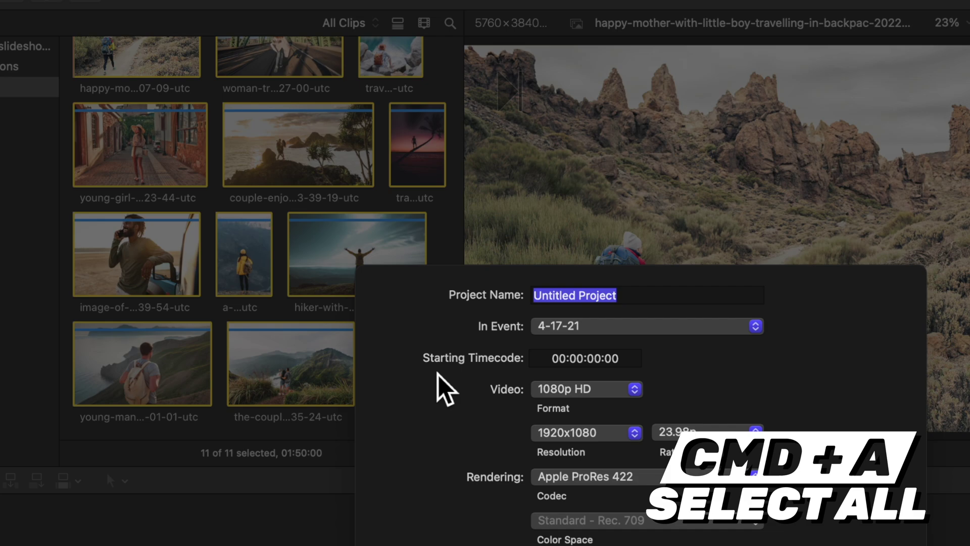
type("Slideshow")
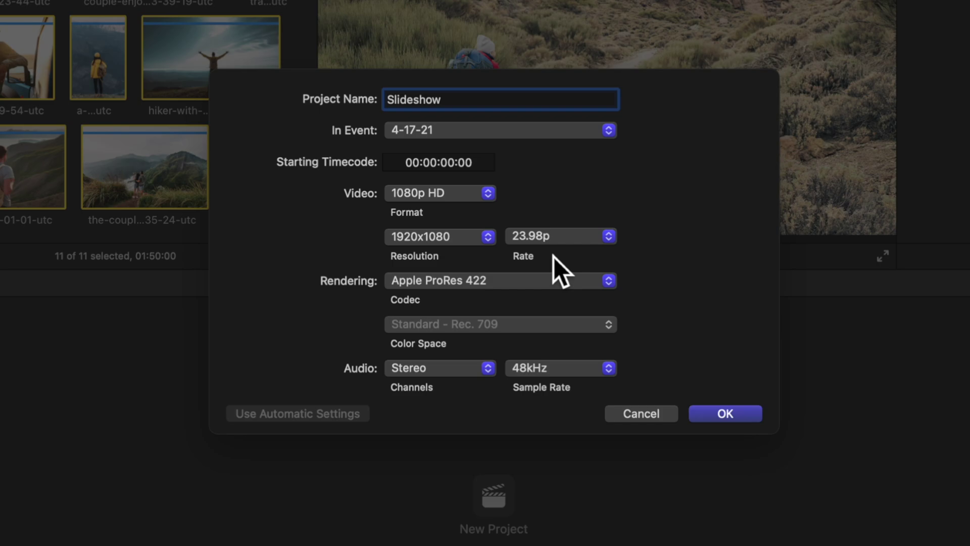
left_click(560, 242)
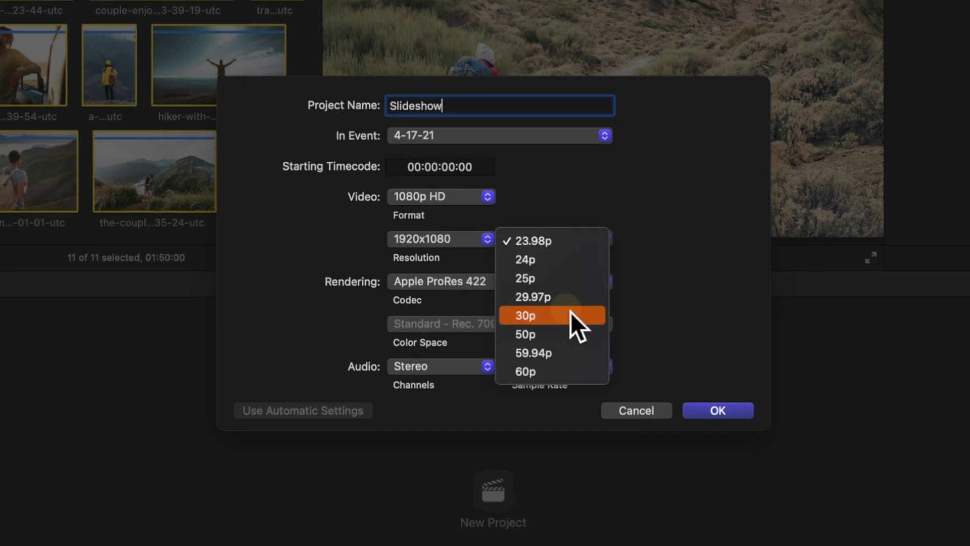
left_click(570, 314)
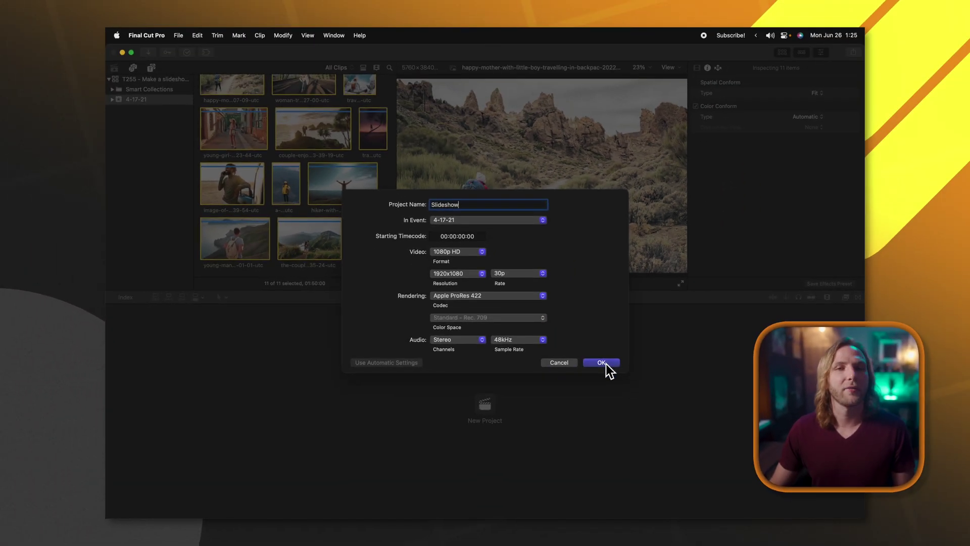
left_click(602, 361)
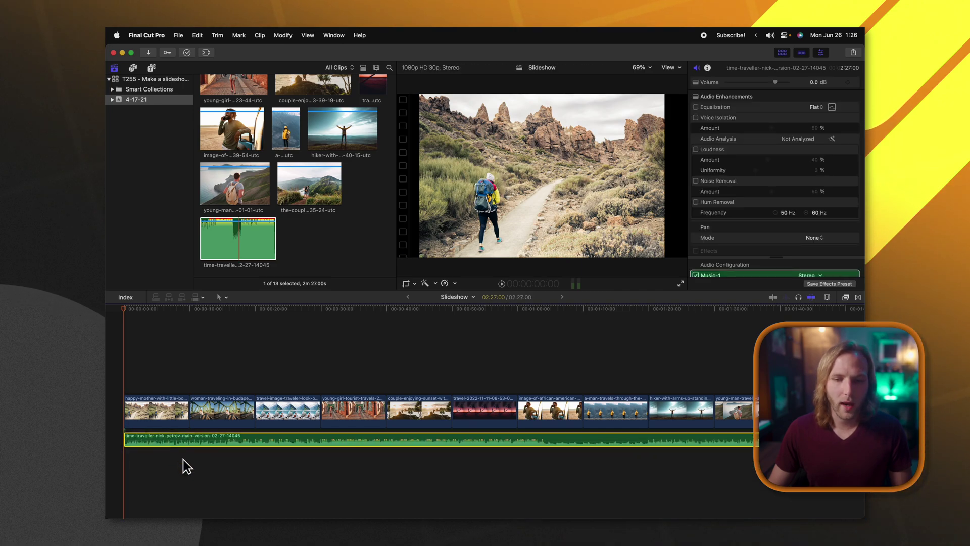
- Scroll the timeline right and back left to review the music track under the photos
scroll(193, 463, "right", 2)
scroll(110, 441, "left", 2)
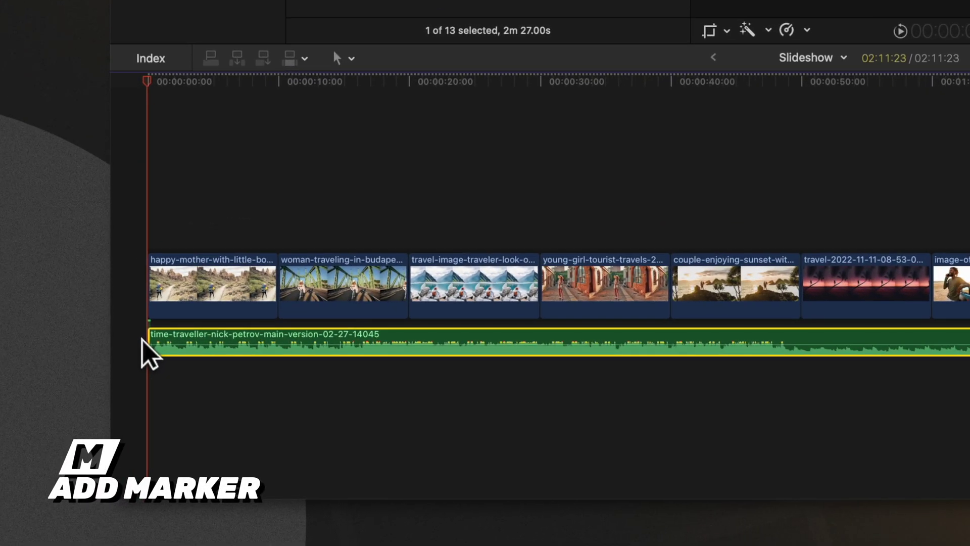
- Play the timeline with the music deselected and add markers on each beat over the first photo
left_click(142, 341)
key("space")
key("m")
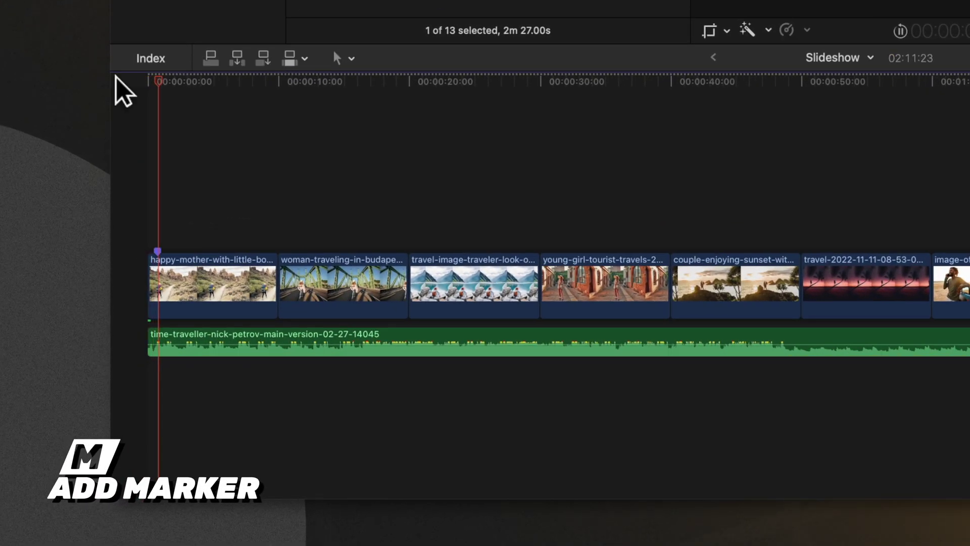
key("m")
key("m")
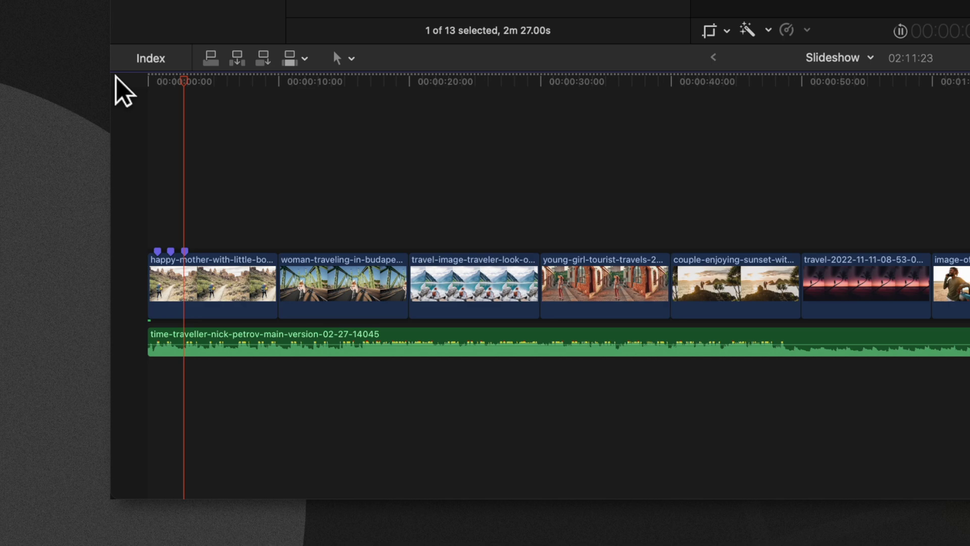
key("m")
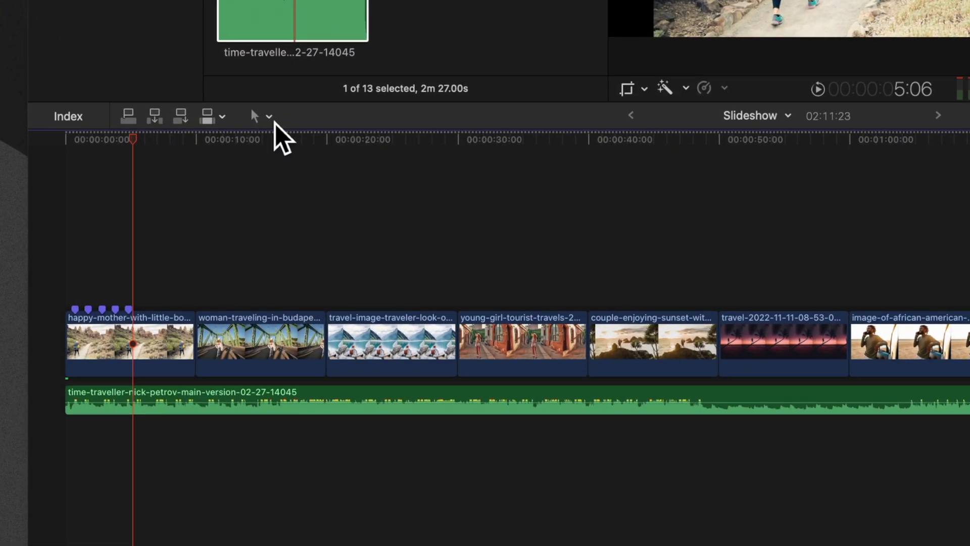
- Drag a roughly four-second range across the first clip's beat markers with the Range Selection tool
left_click(228, 291)
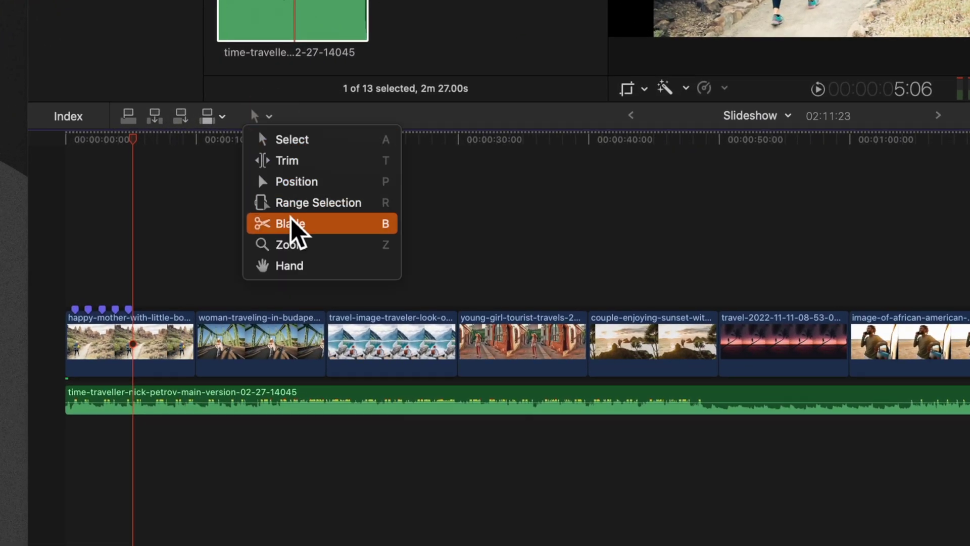
left_click(299, 203)
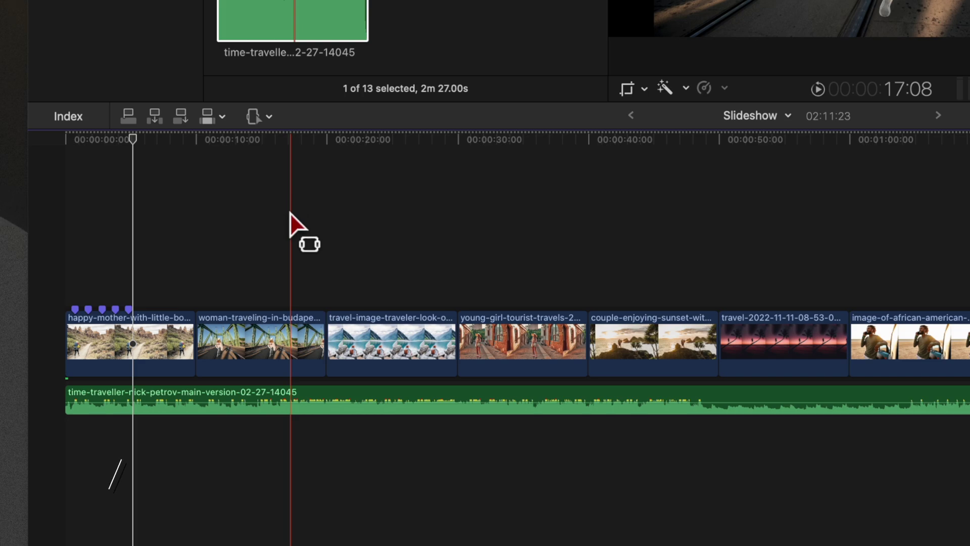
left_click_drag(87, 331, 124, 336)
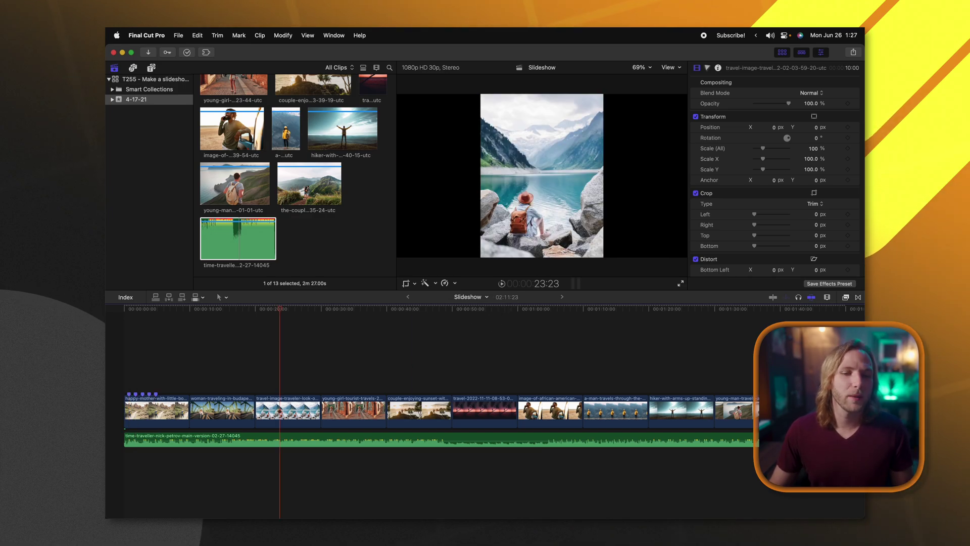
- Set all 11 photo clips to a 4-second duration, 44 seconds in total
key("super+a")
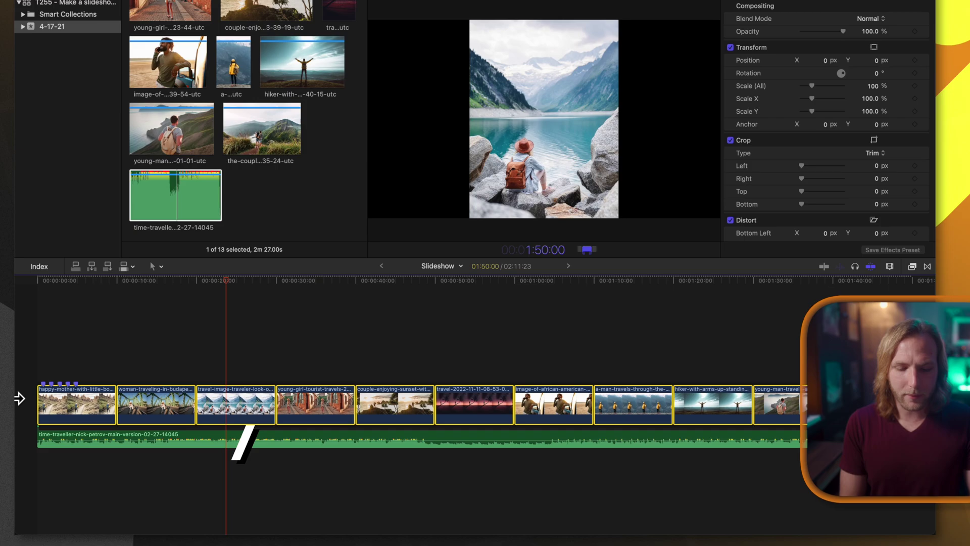
key("ctrl+d")
type("4:00")
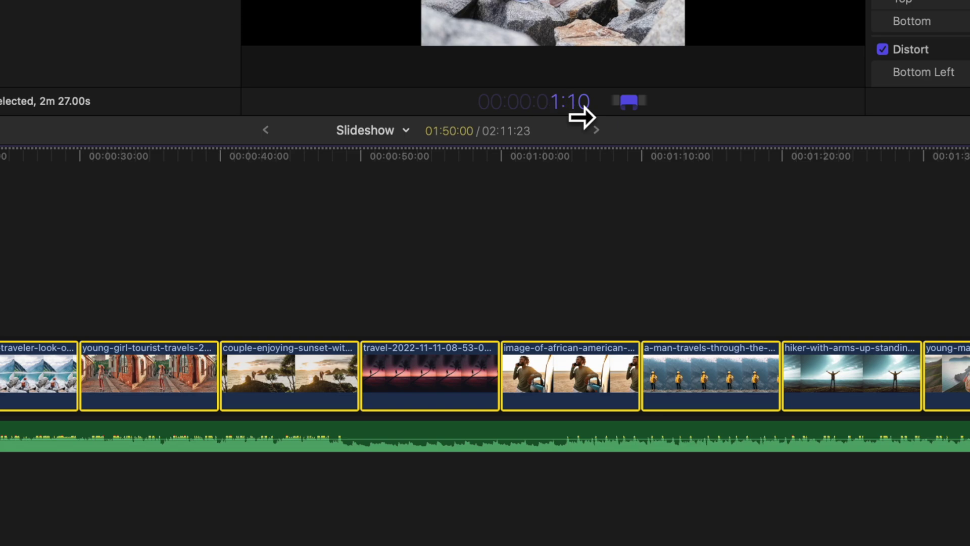
key("Return")
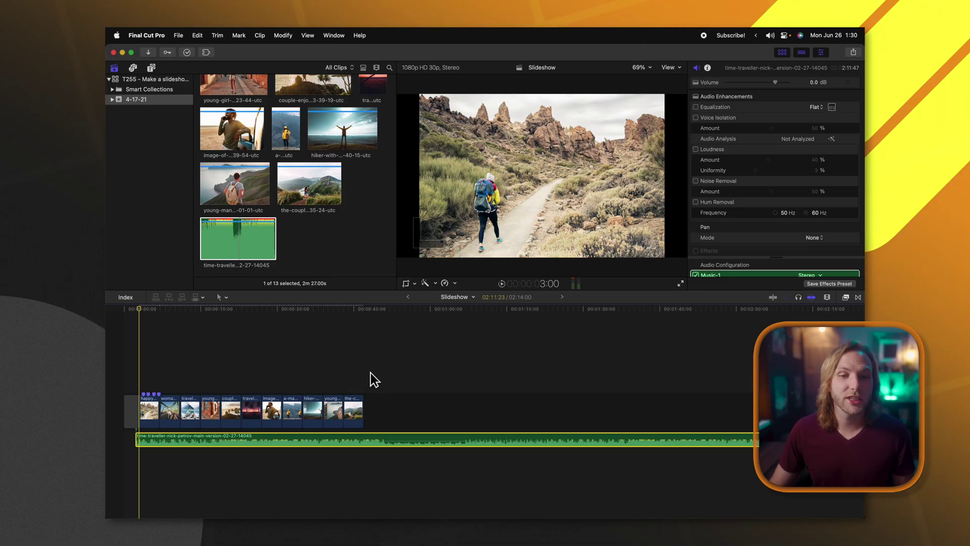
- Set the crop Type of all 11 photo clips to Ken Burns in the Video inspector
left_click_drag(380, 400, 153, 424)
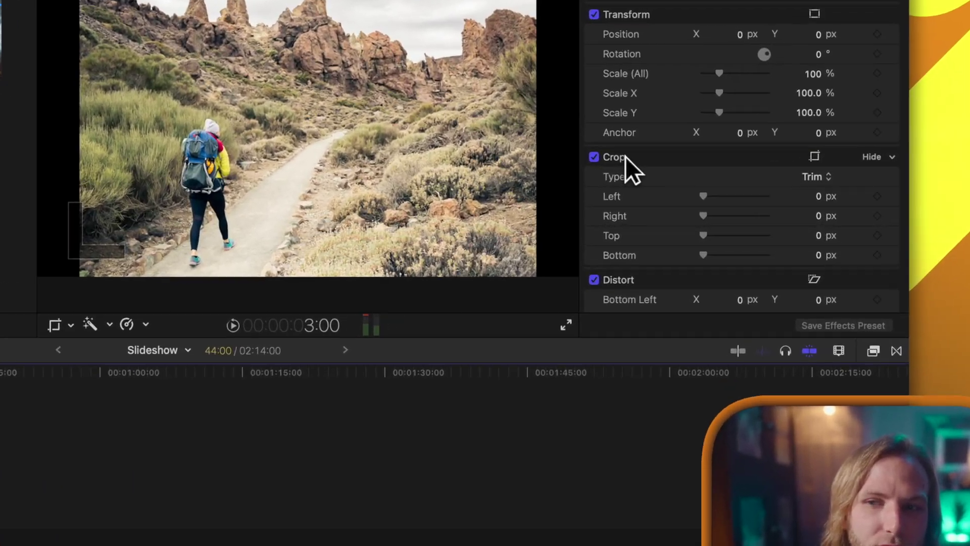
left_click(844, 193)
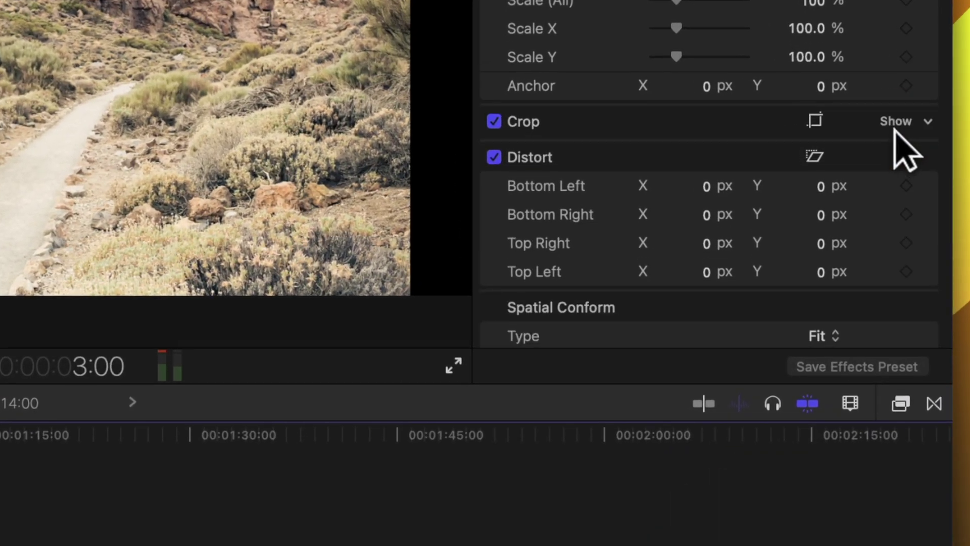
left_click(896, 122)
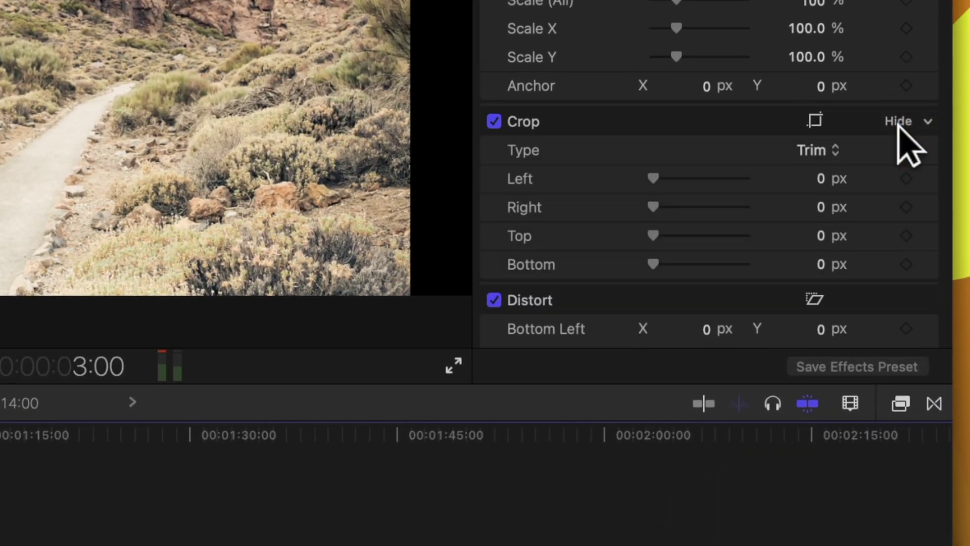
left_click(817, 150)
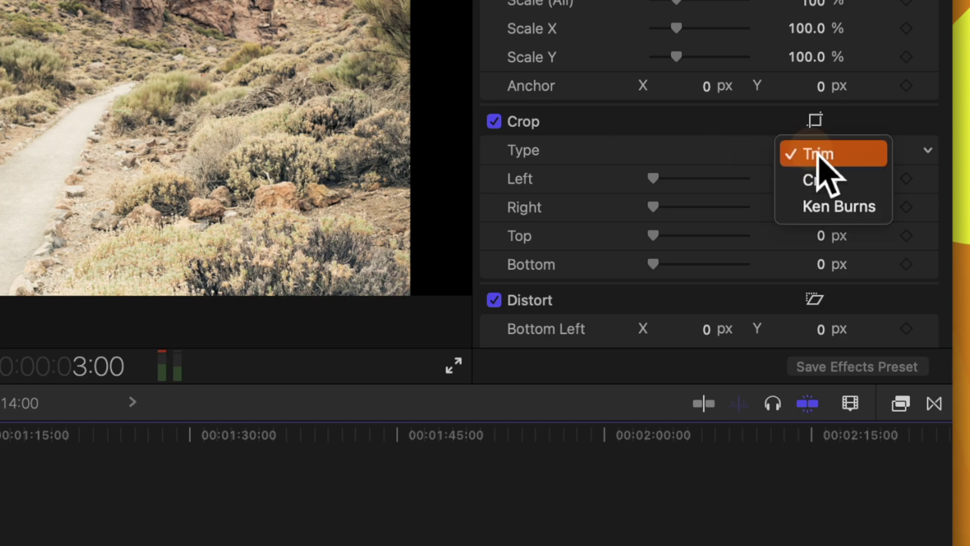
left_click(831, 205)
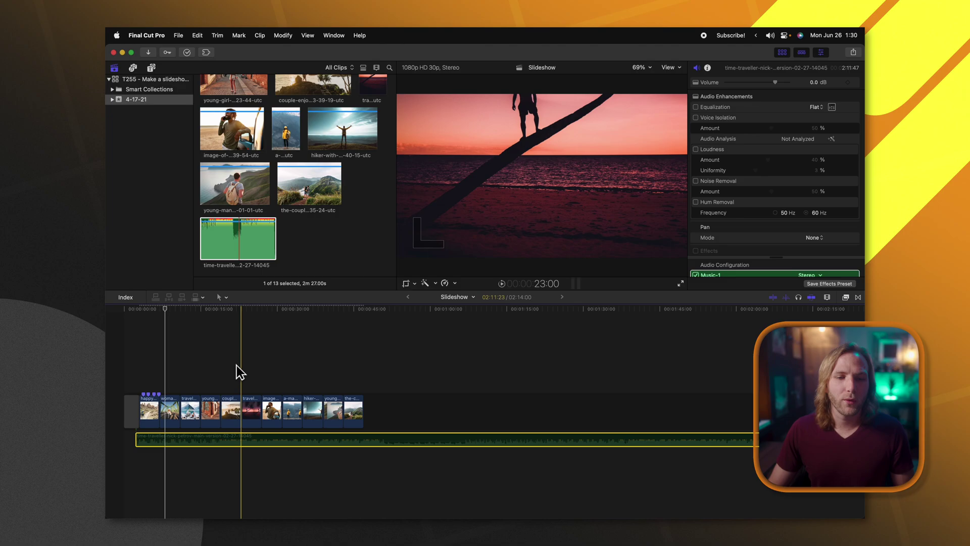
- Bring up the lake photo's Ken Burns crop overlay and swap its start and end framings
left_click(190, 410)
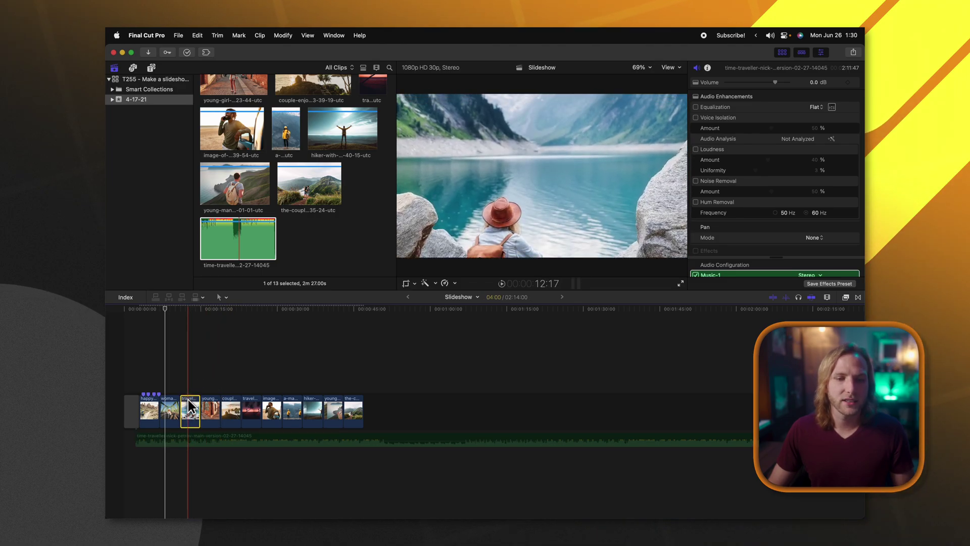
left_click(192, 305)
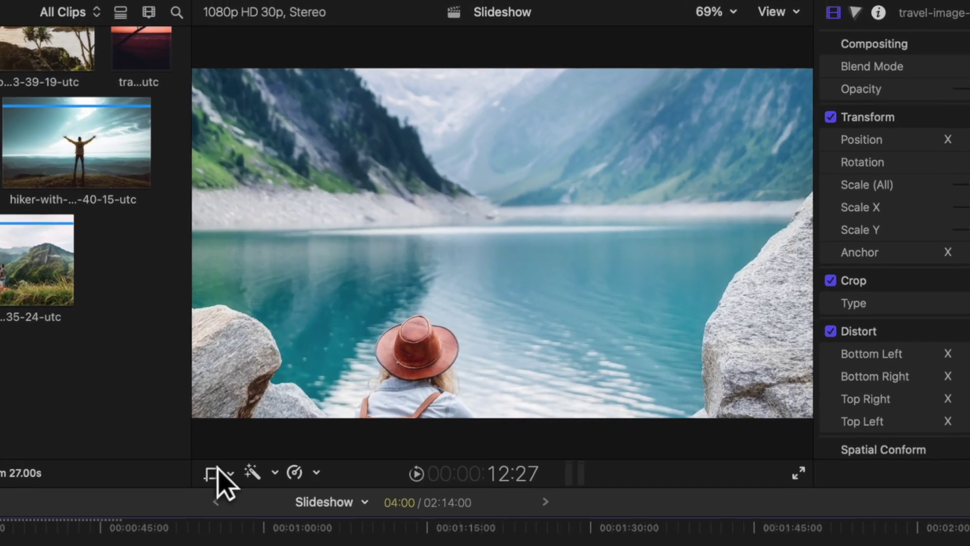
left_click(415, 283)
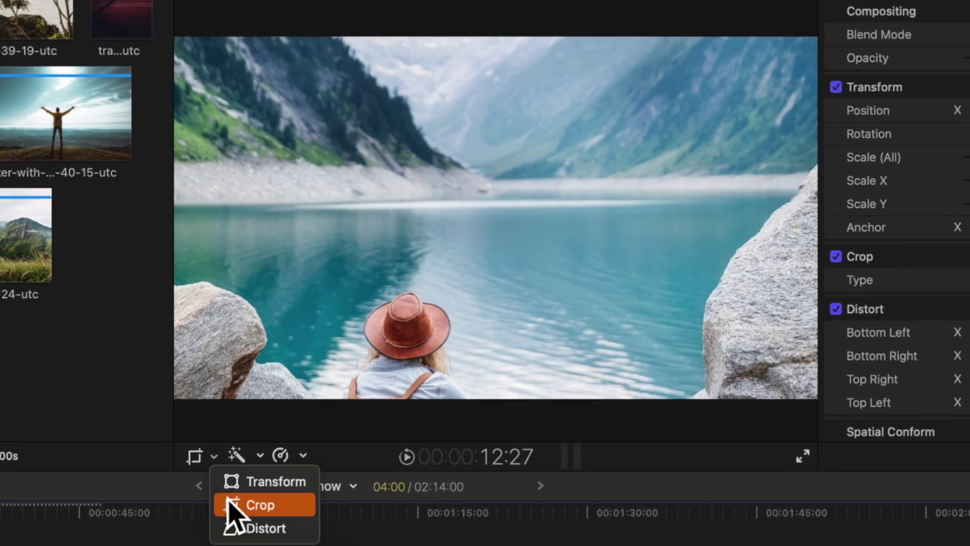
left_click(227, 481)
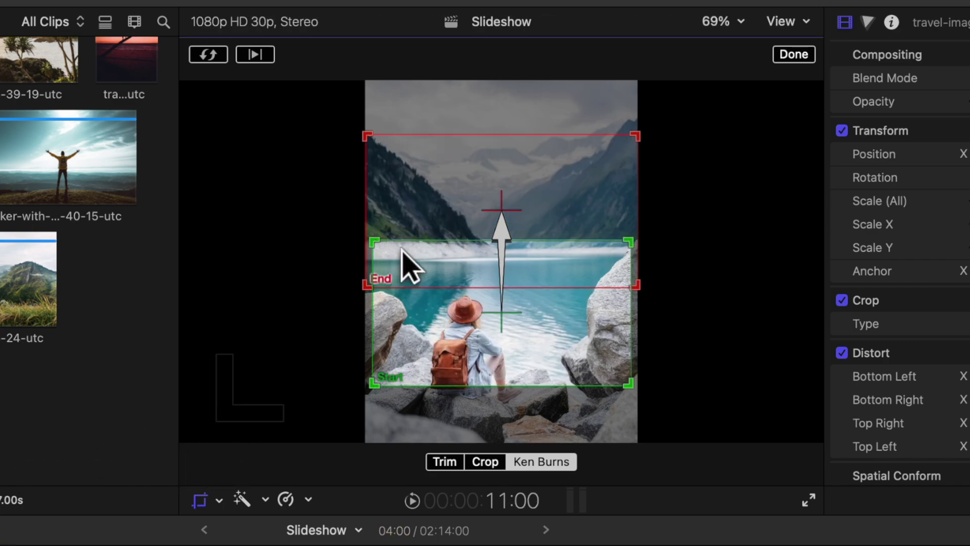
left_click(454, 202)
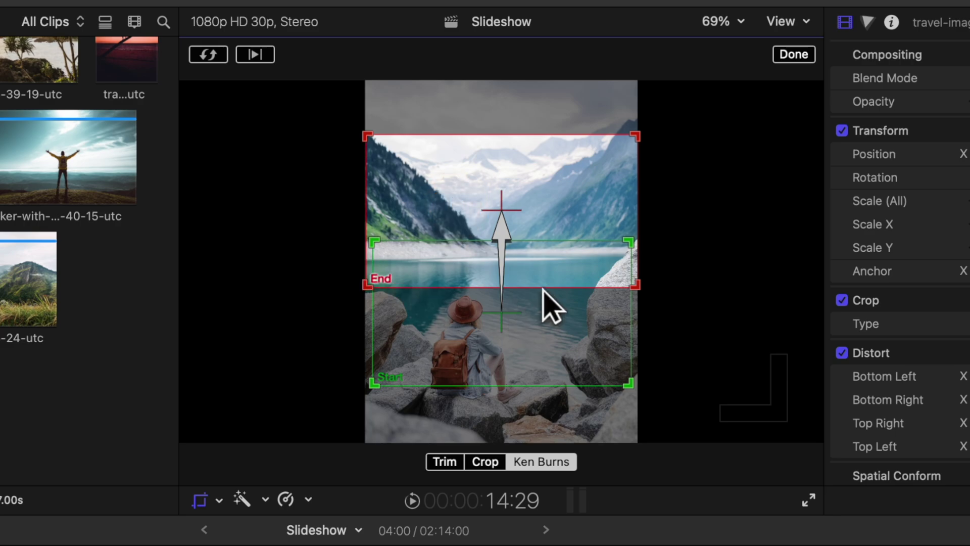
left_click(209, 54)
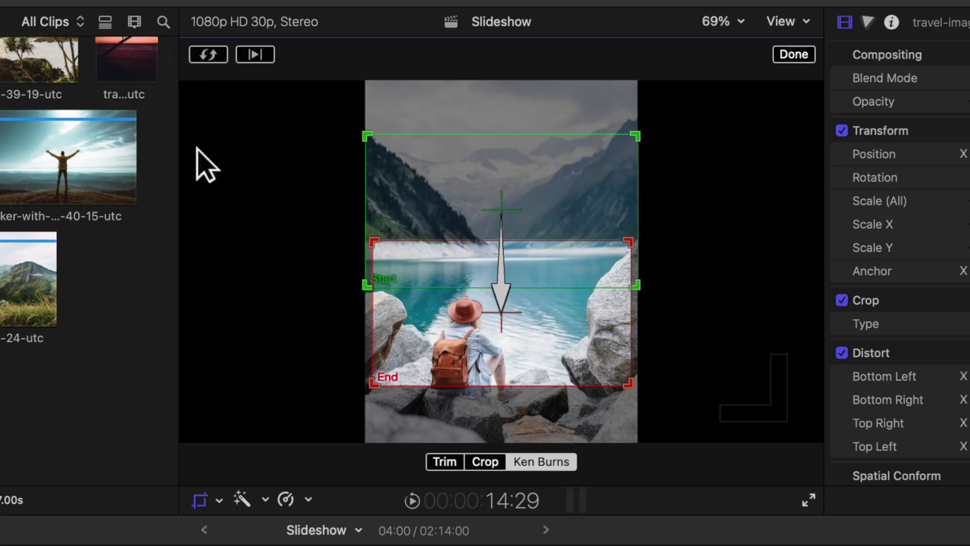
- Enlarge and recentre the end framing on the hiker and the start framing over the mountains
left_click(500, 187)
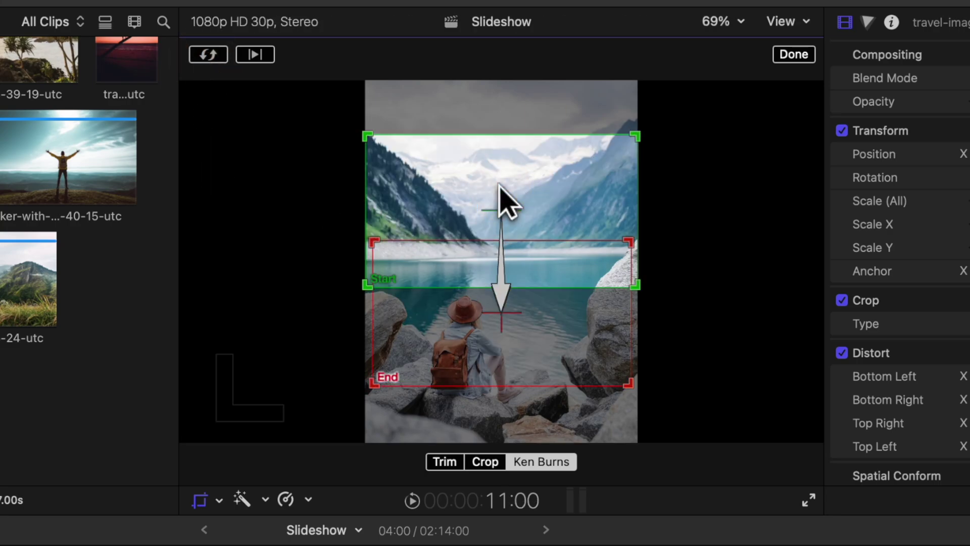
left_click(534, 367)
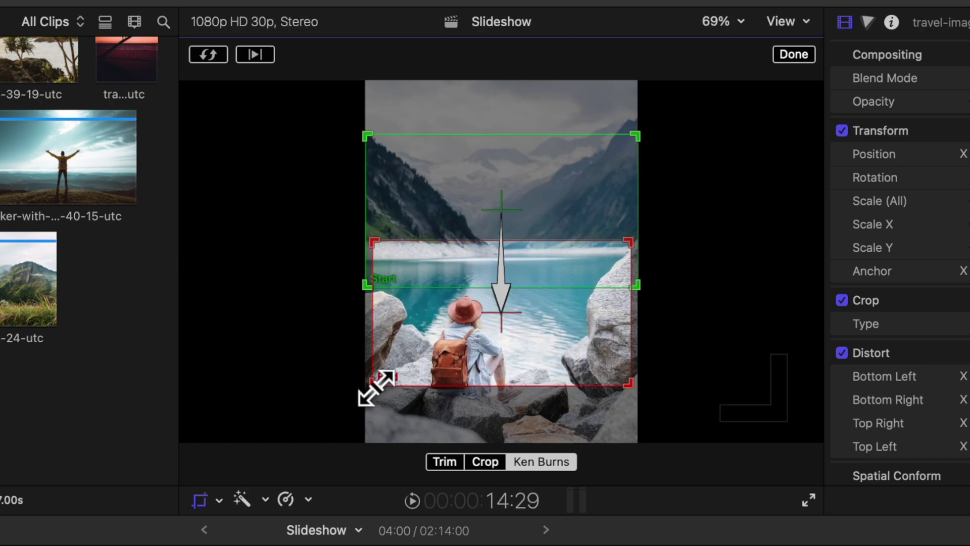
left_click_drag(377, 388, 166, 439)
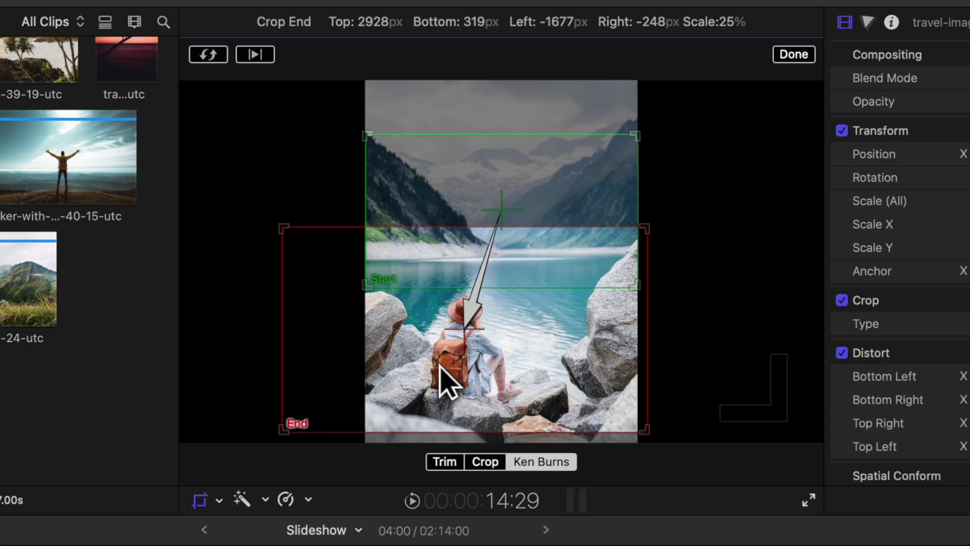
left_click_drag(439, 364, 468, 358)
left_click(565, 182)
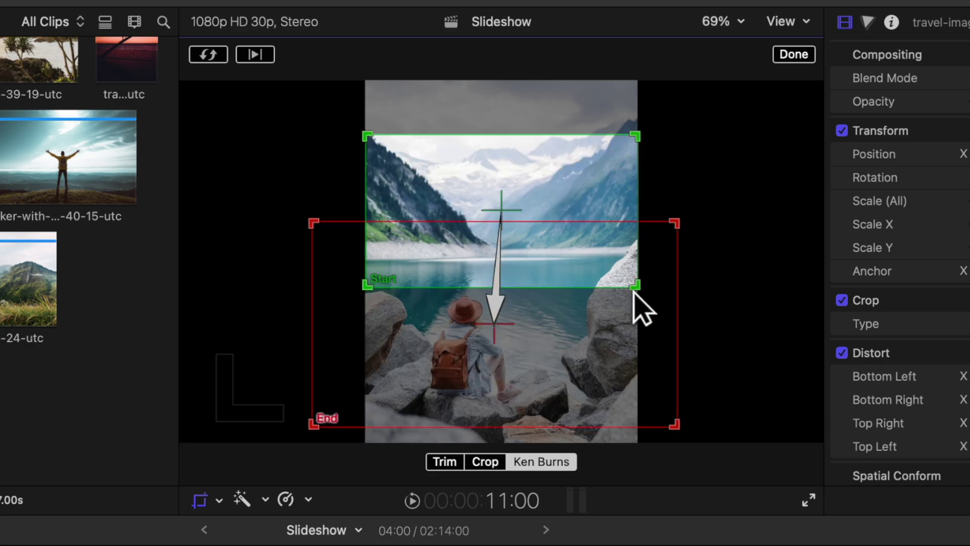
left_click_drag(637, 285, 712, 309)
left_click_drag(580, 190, 573, 192)
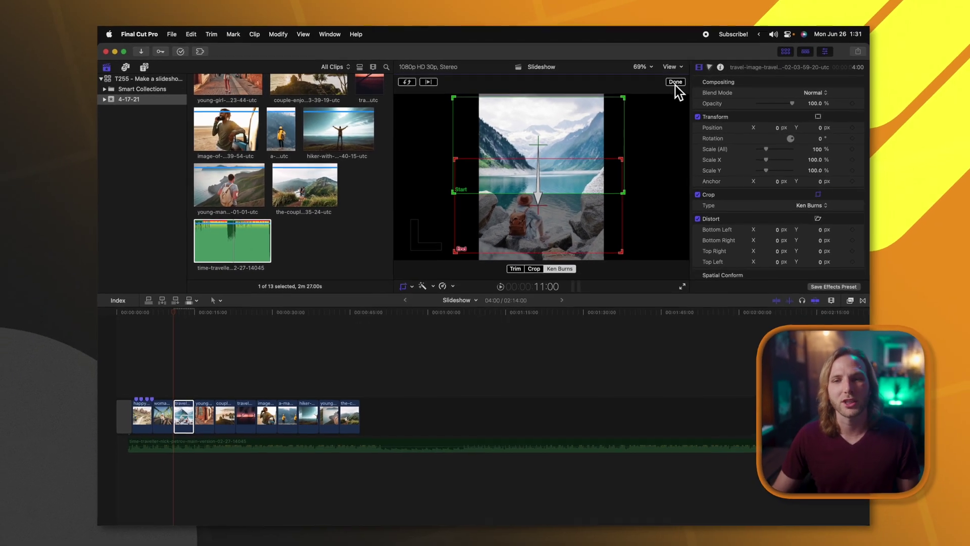
left_click(791, 55)
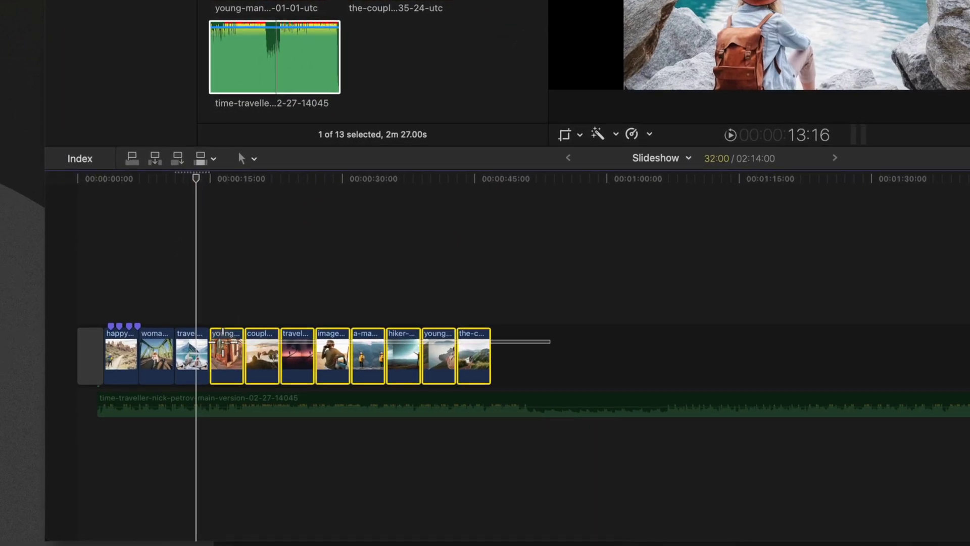
- Add default dissolve transitions between all the selected photo clips with Cmd+T
left_click(149, 404)
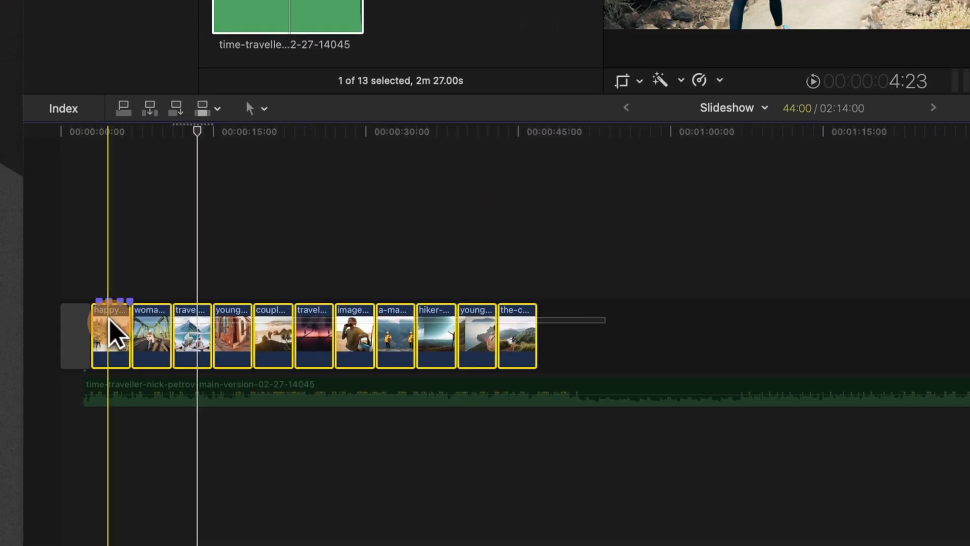
key("super+t")
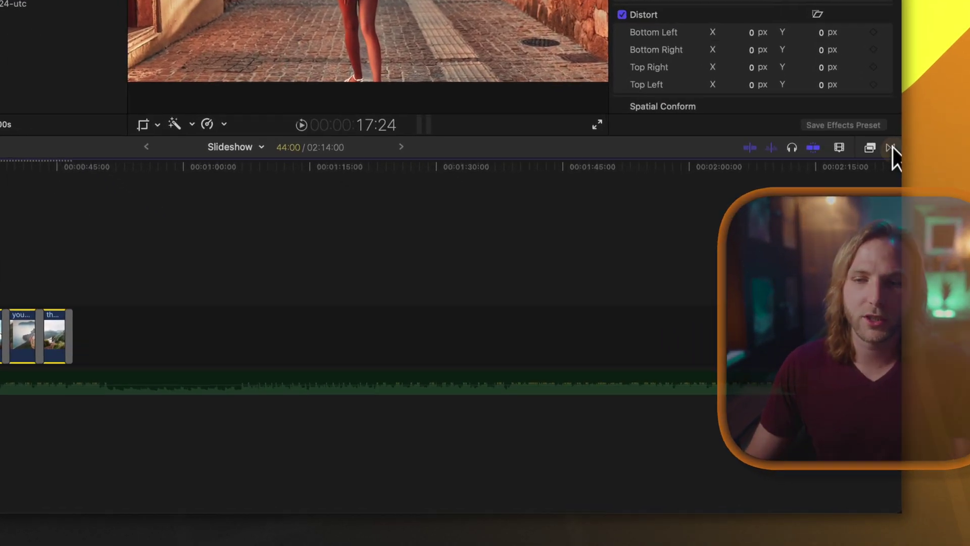
- Set the Stylized Color Panels transition as default and apply it between all selected clips
left_click(890, 148)
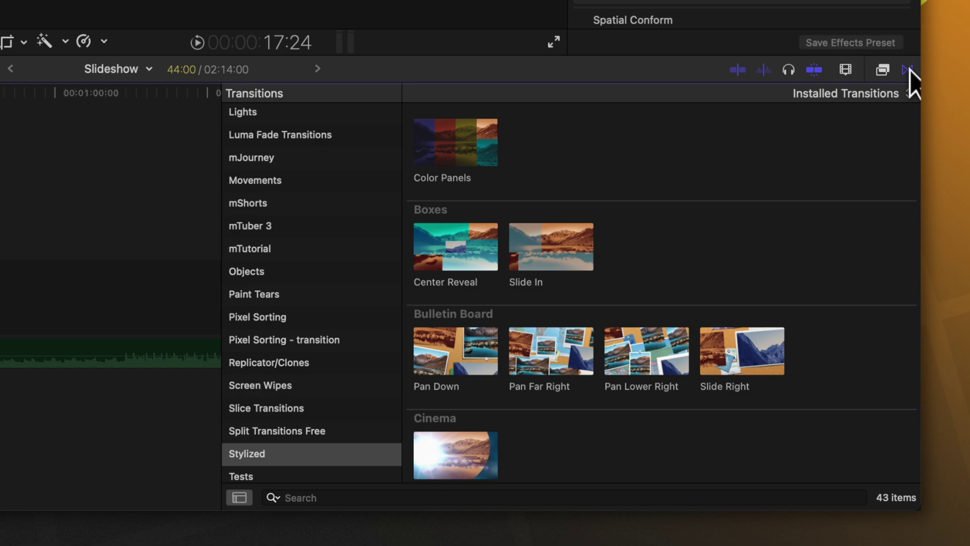
scroll(551, 312, "down", 1)
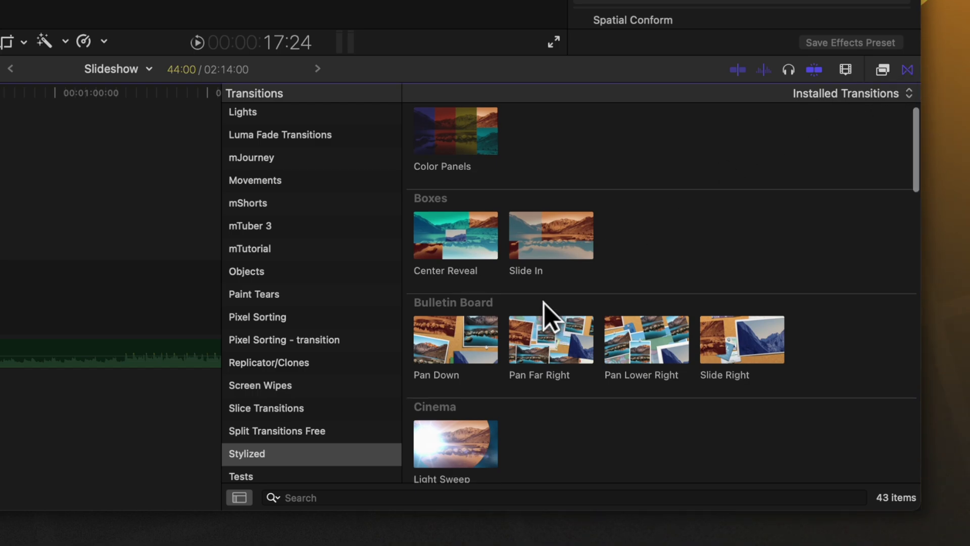
right_click(444, 125)
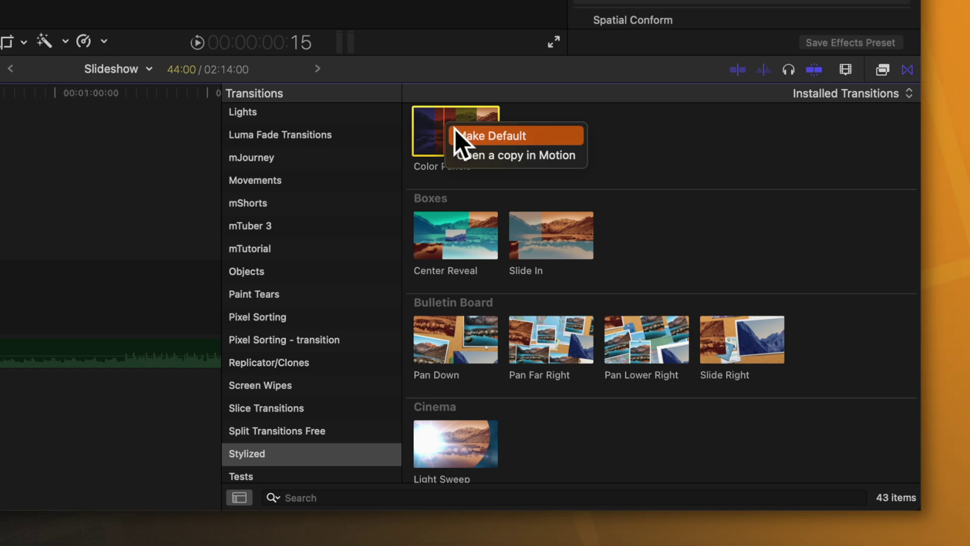
left_click(456, 130)
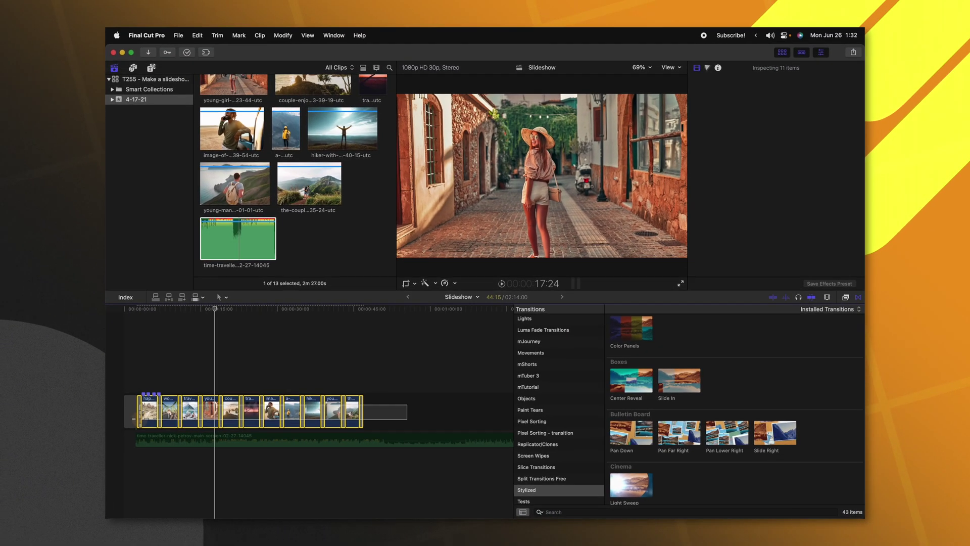
key("super+t")
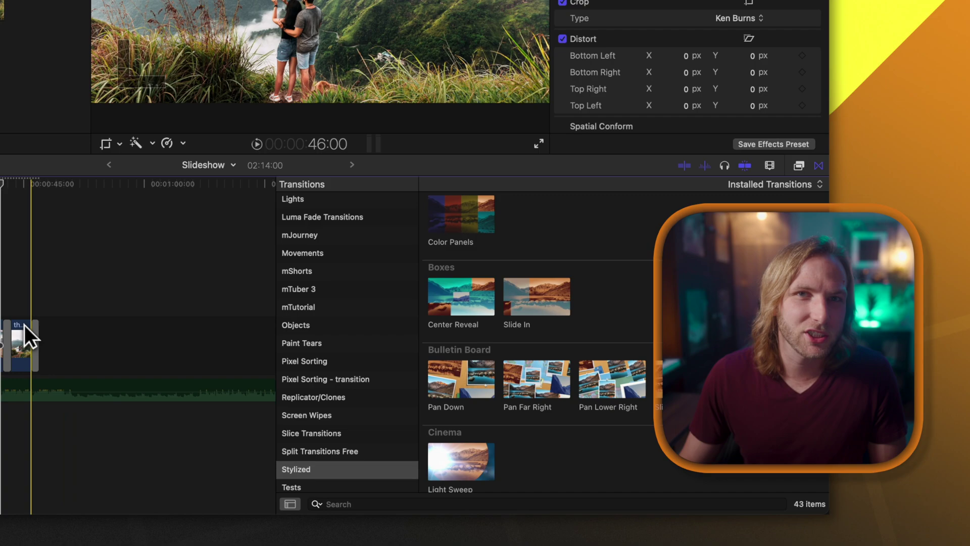
- Place the Stylized Photo Album Boomerang transition between the Caucasus traveller and arms-up hiker clips
left_click(309, 463)
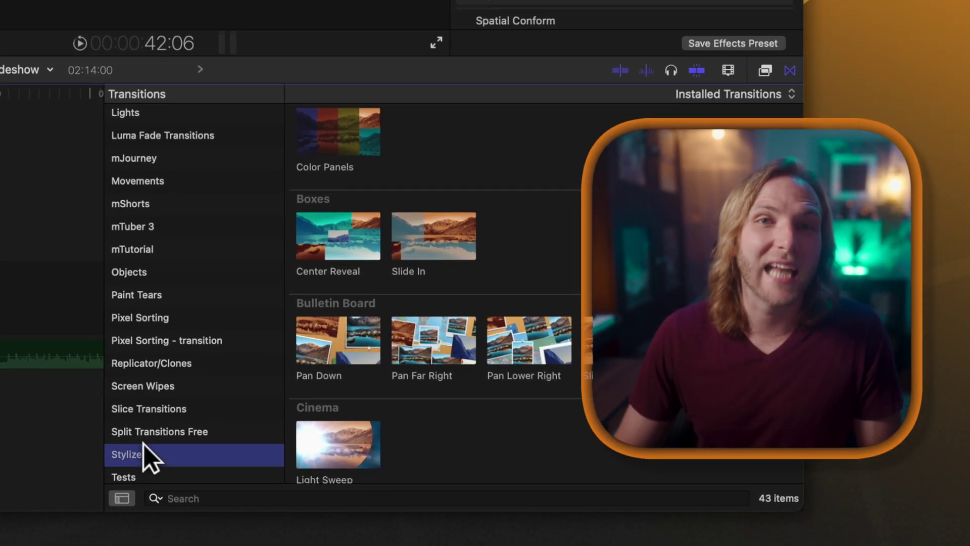
scroll(452, 176, "down", 8)
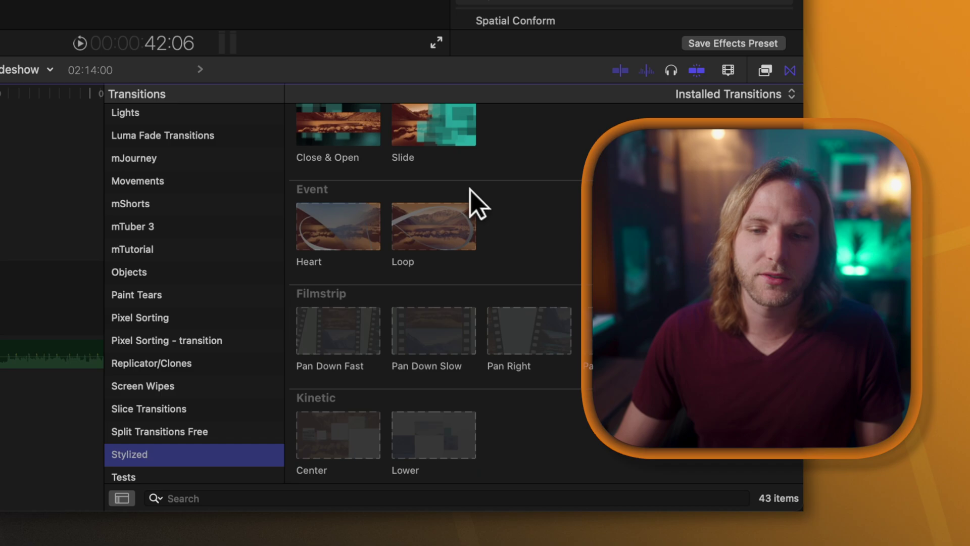
scroll(471, 202, "down", 12)
scroll(477, 360, "up", 2)
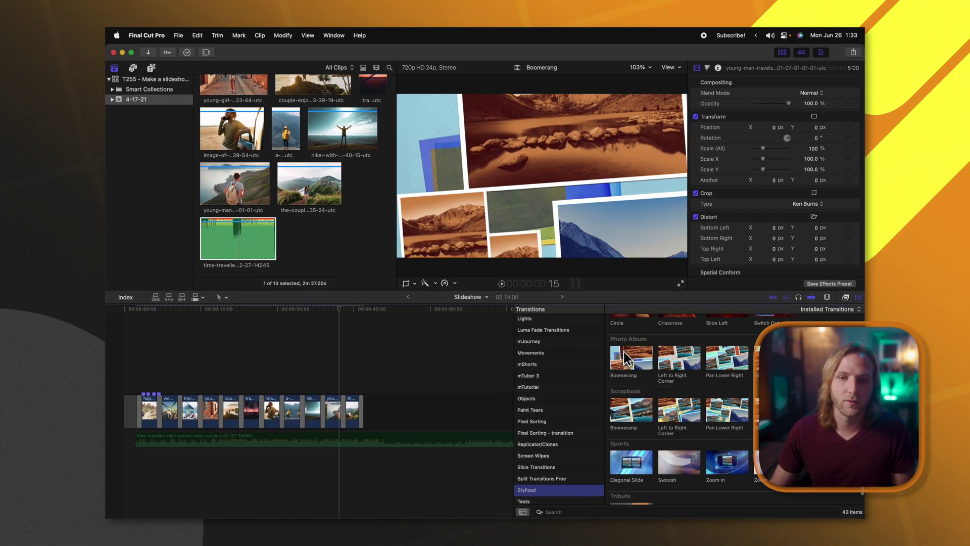
left_click_drag(623, 352, 390, 395)
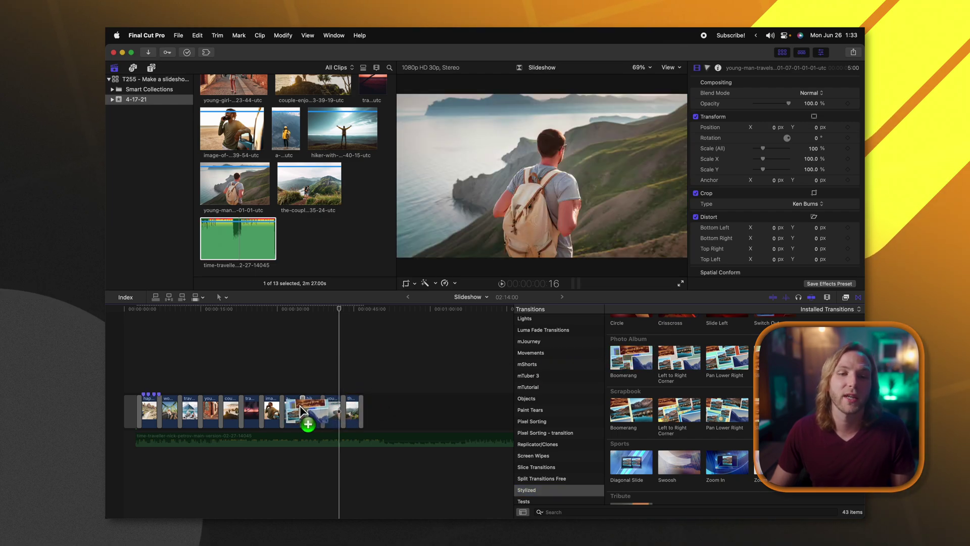
left_click_drag(299, 405, 300, 409)
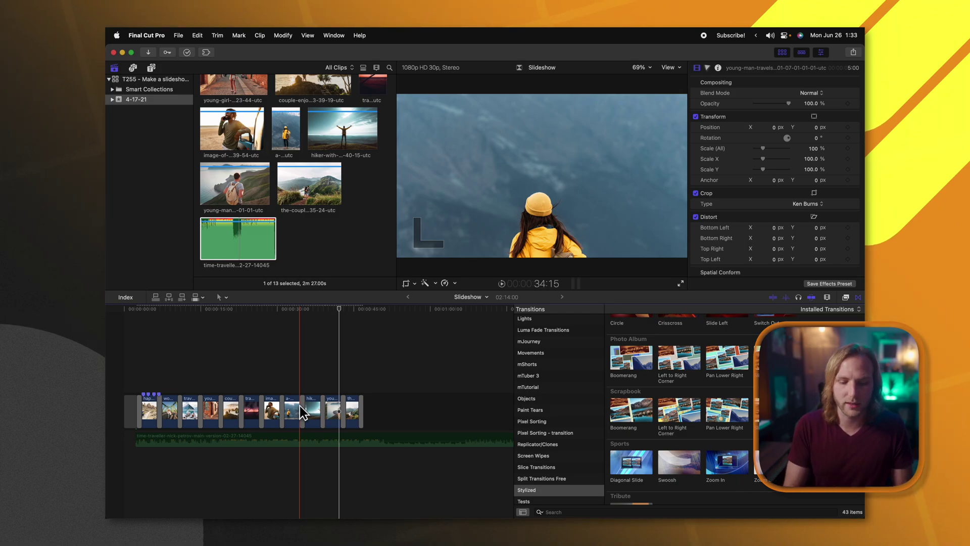
key("super+equal")
key("super+equal")
key("super+equal")
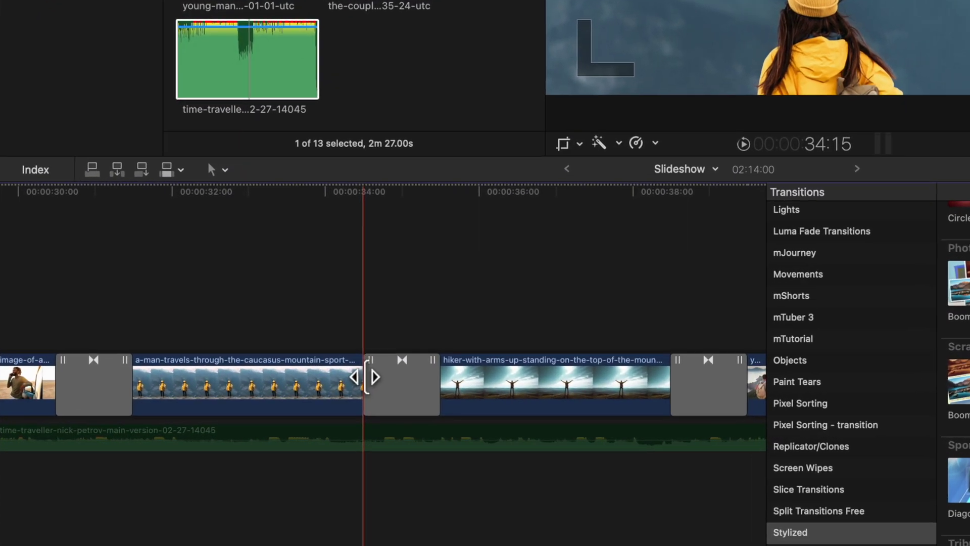
- Extend the Boomerang transition's left edge to about 1:20, then scrub from 34:05 to preview it
left_click_drag(366, 376, 347, 375)
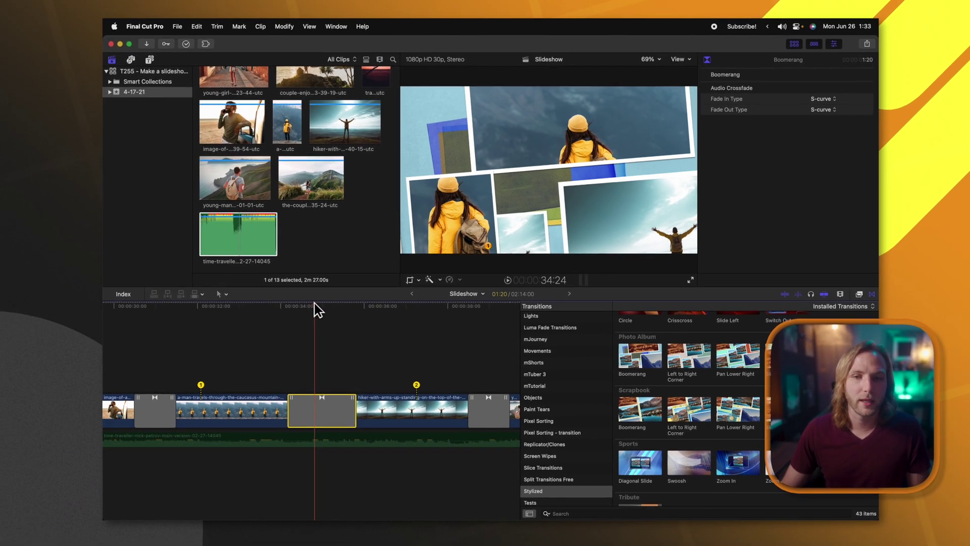
left_click(315, 304)
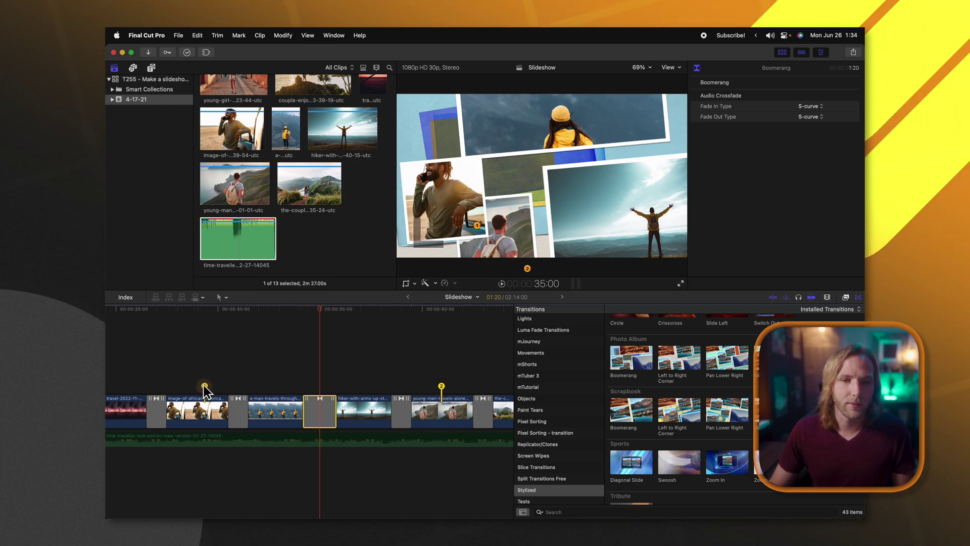
left_click(300, 307)
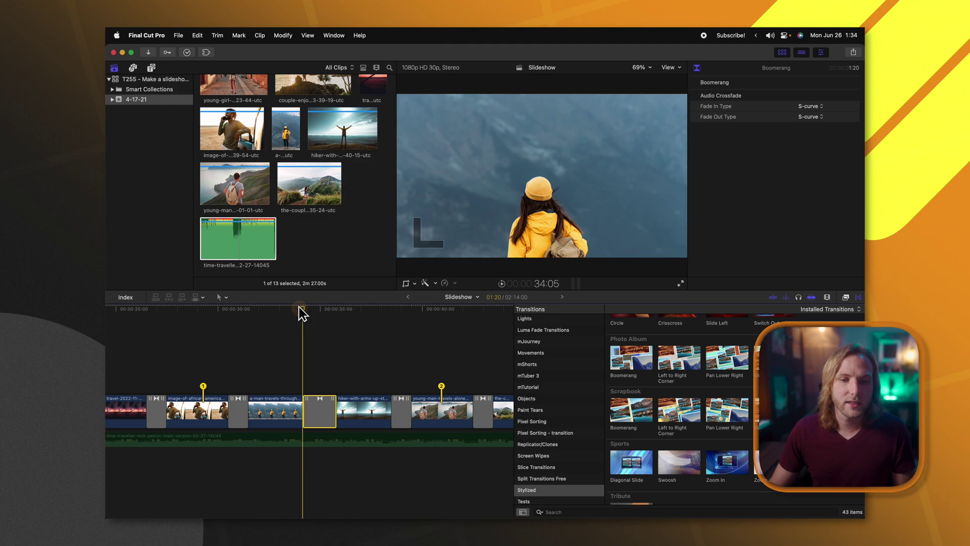
left_click_drag(299, 306, 320, 308)
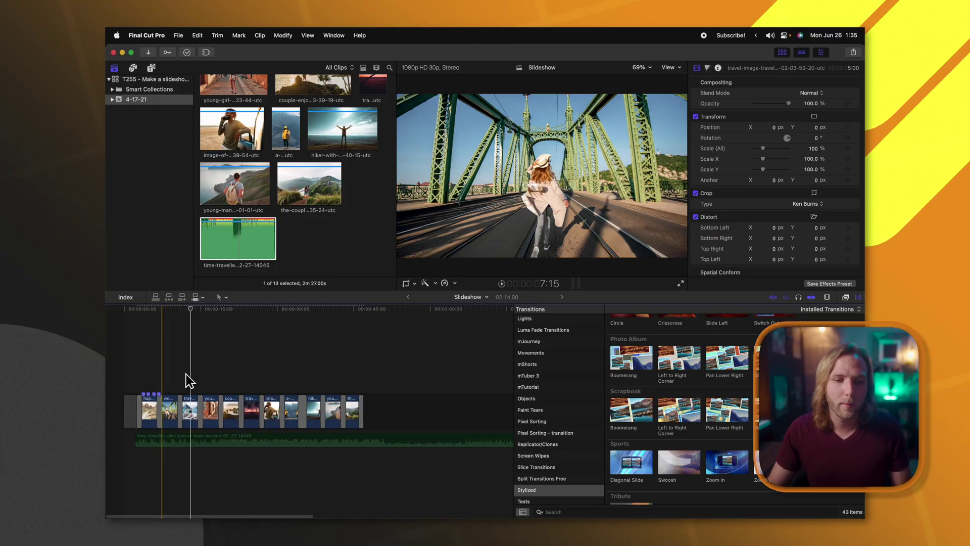
- Select all timeline photos and make a New Compound Clip, keeping the default name Slideshow Clip
left_click_drag(390, 416, 139, 411)
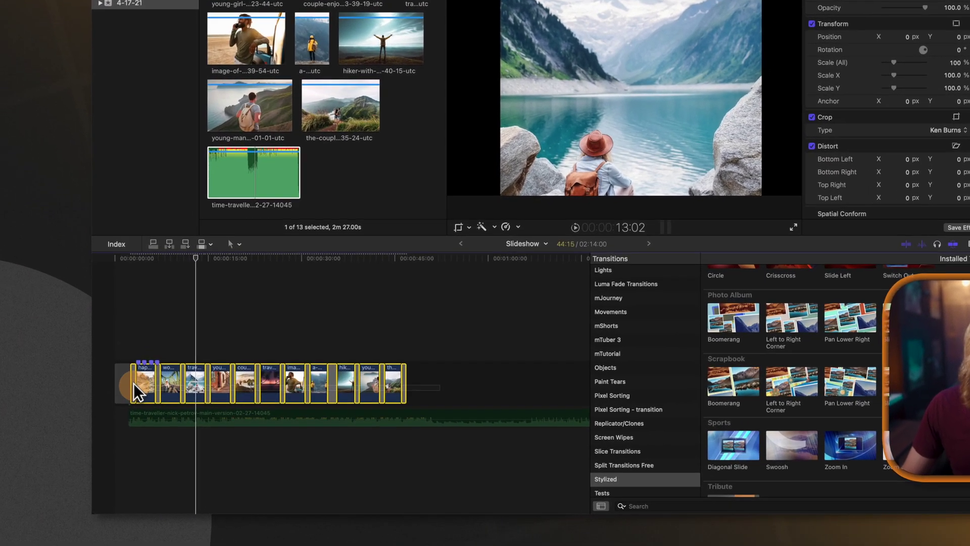
right_click(373, 372)
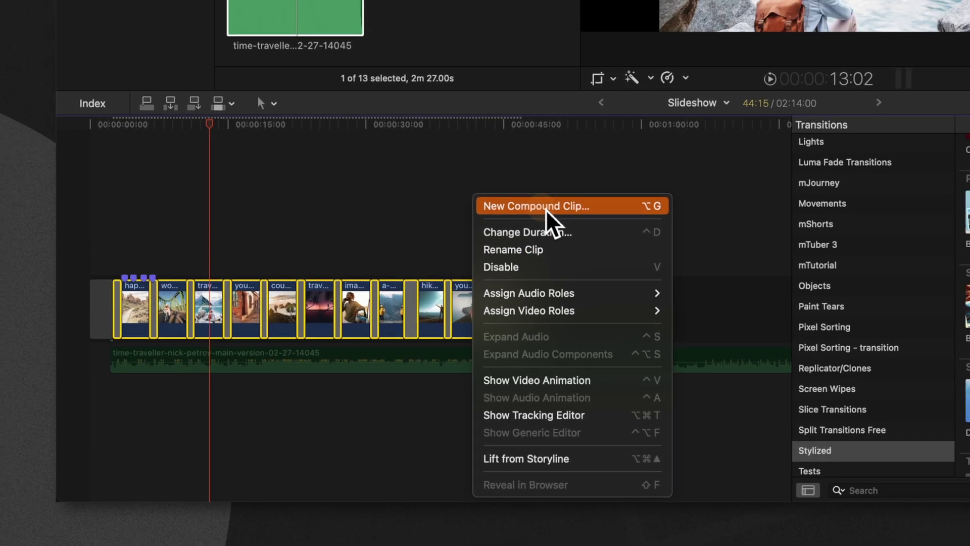
left_click(576, 171)
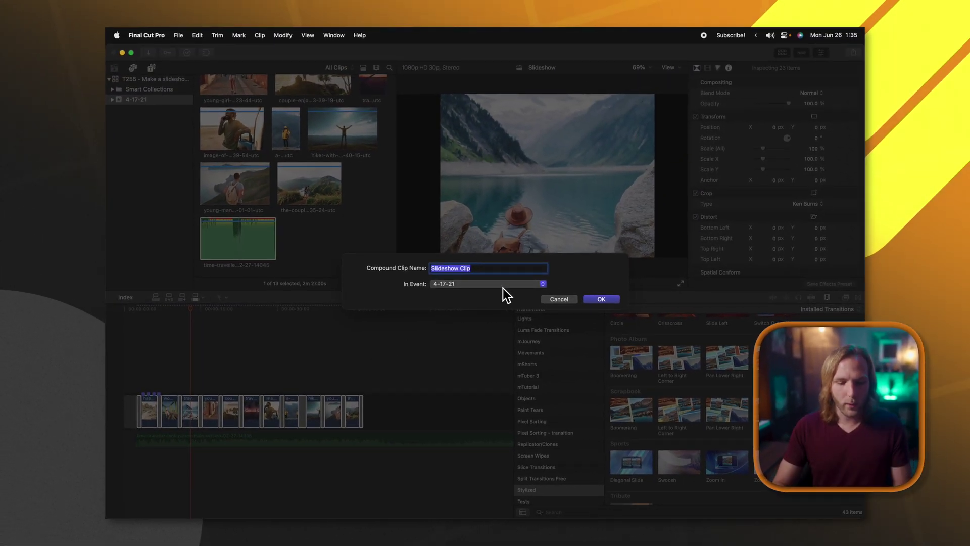
key("Return")
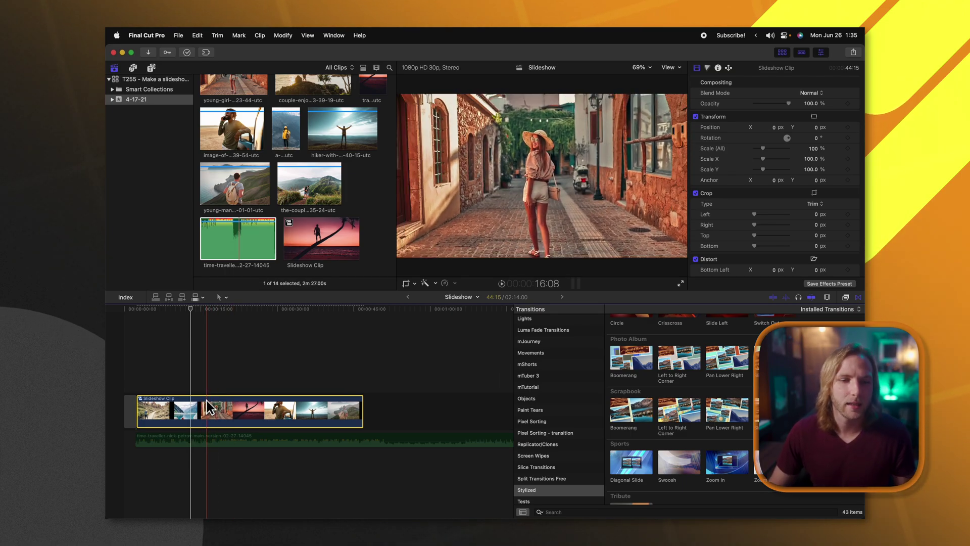
- Duplicate the compound clip onto a lower layer beneath the original and select the copy
left_click_drag(210, 407, 208, 431)
left_click(211, 416)
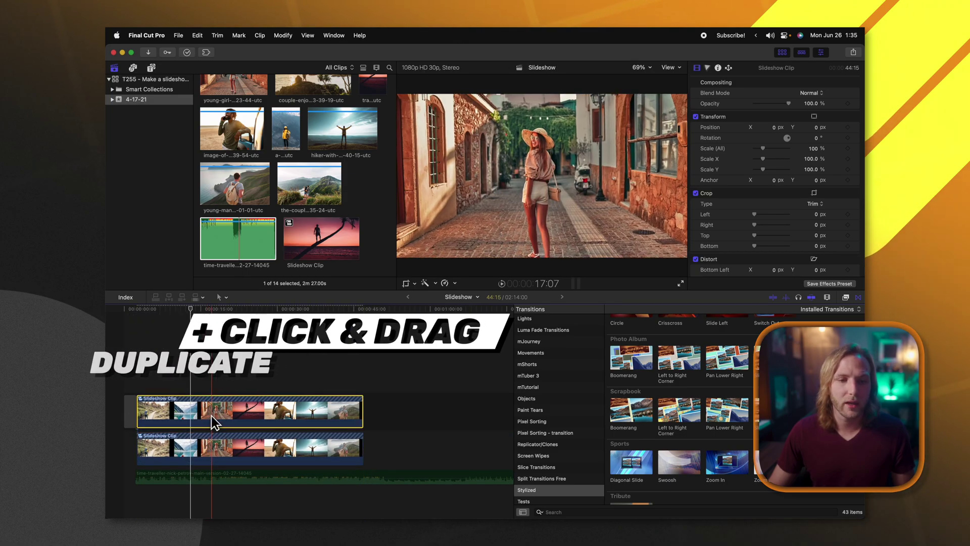
left_click(223, 448)
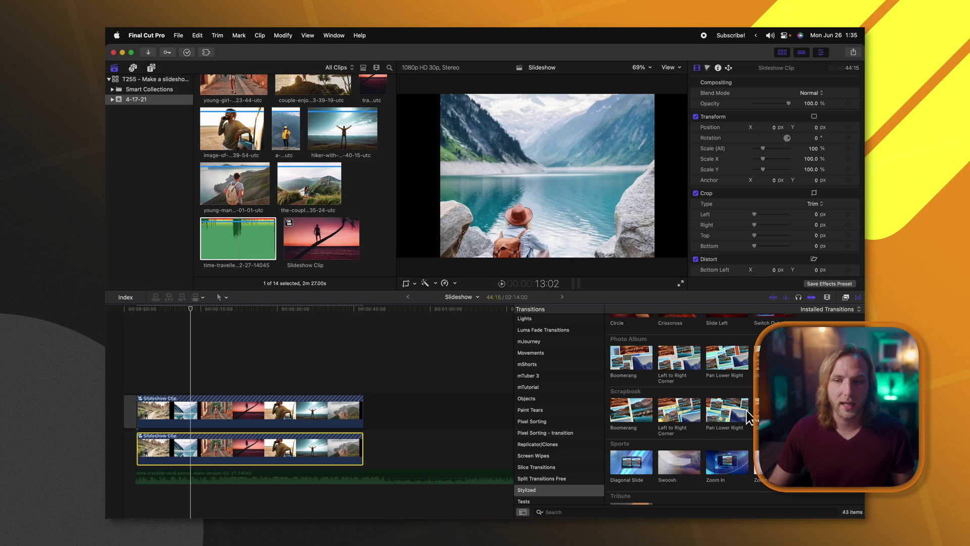
- Apply the Gaussian blur effect to the lower copy and scale it to 234% to fill the frame
left_click(847, 297)
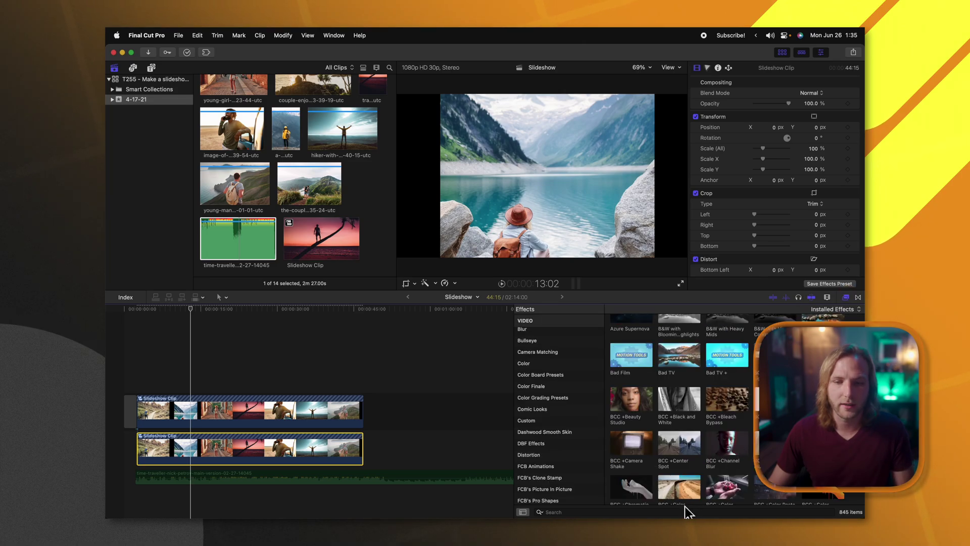
type("gauss")
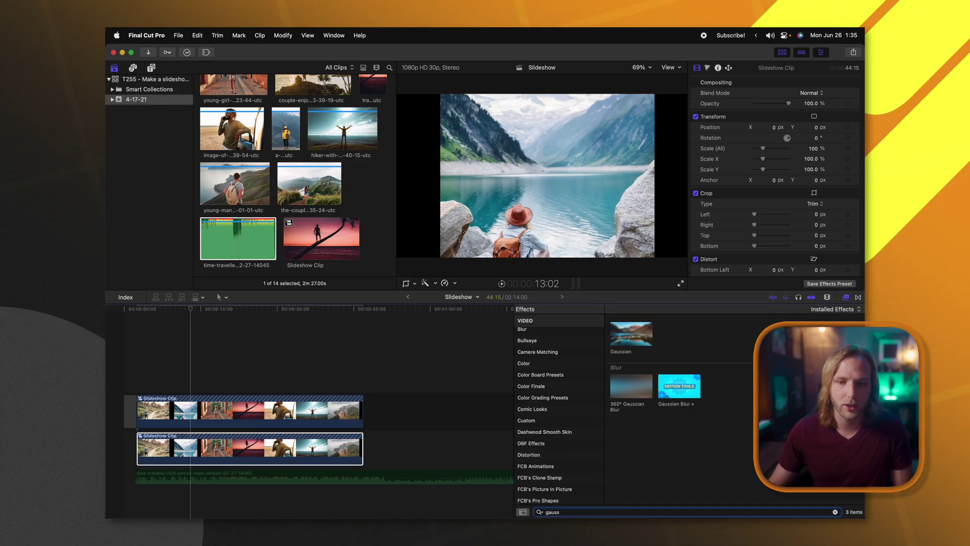
left_click_drag(631, 333, 303, 447)
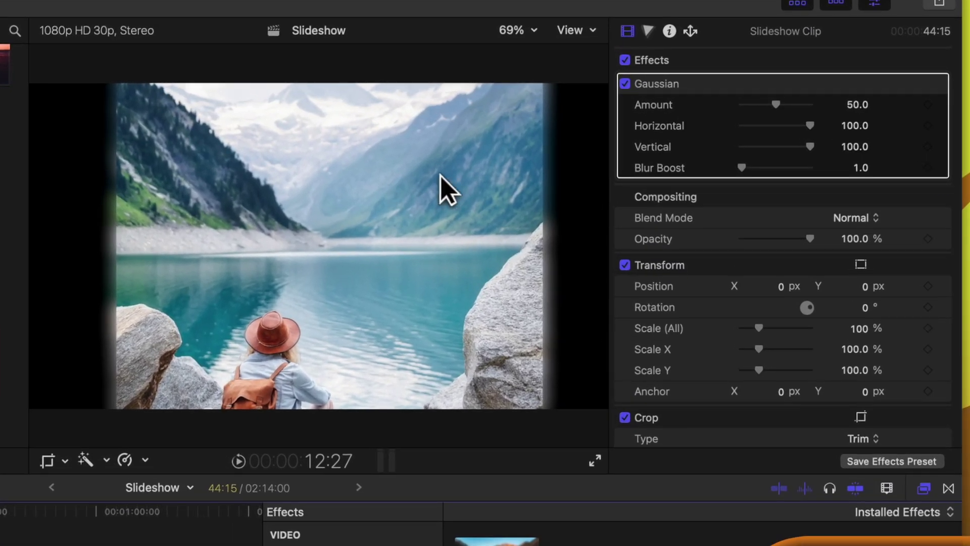
left_click_drag(758, 326, 785, 324)
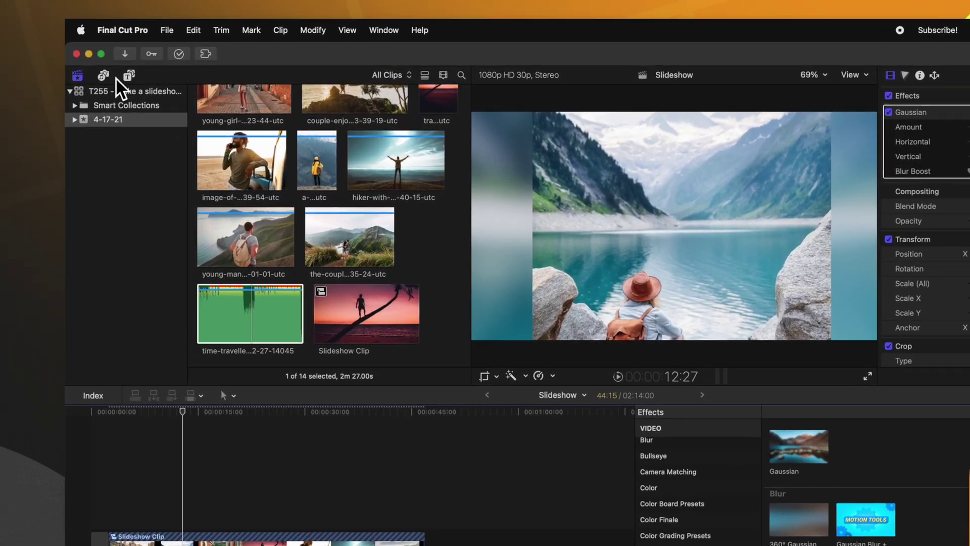
- Search generators for 'paper', layer Paper between the two Slideshow Clips, and set its blend mode to Overlay
left_click(127, 76)
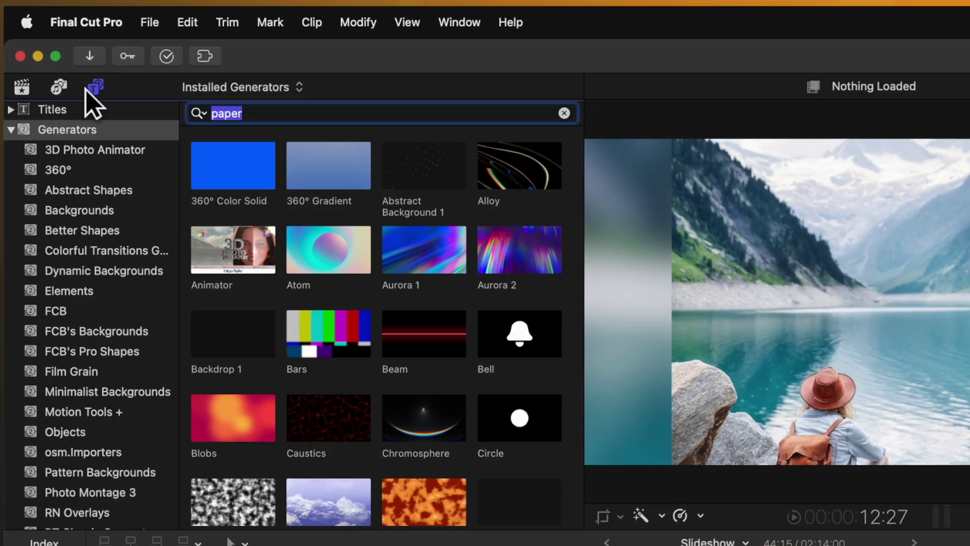
left_click(351, 116)
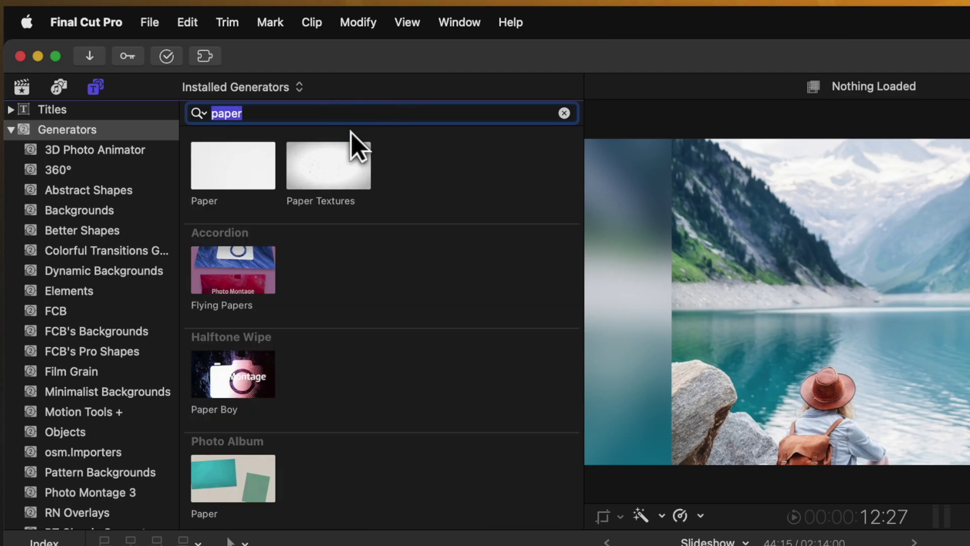
left_click_drag(235, 169, 66, 545)
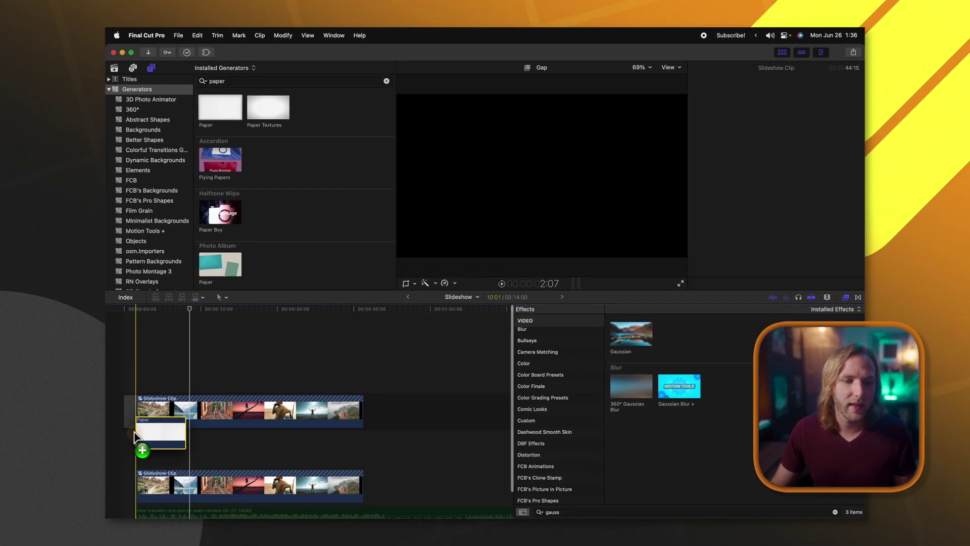
left_click_drag(135, 435, 363, 446)
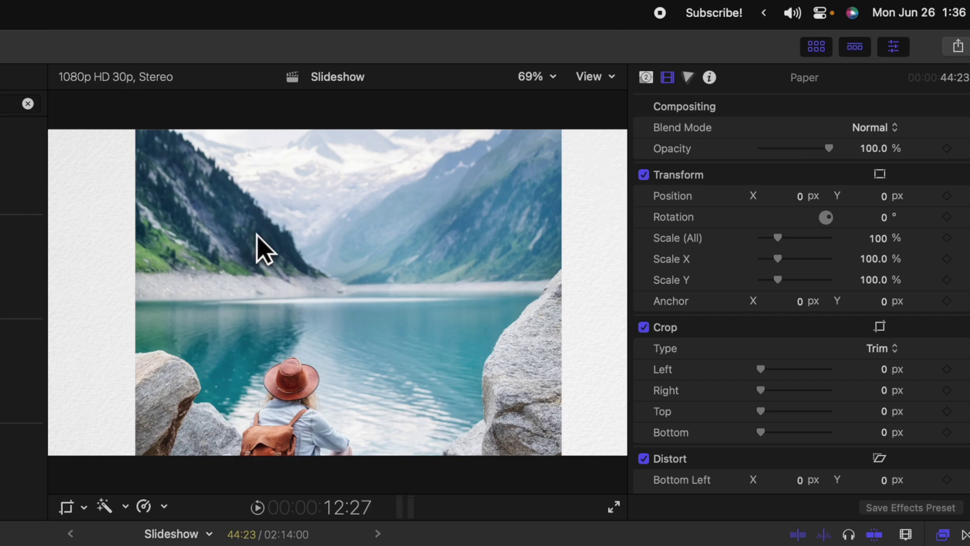
left_click(861, 126)
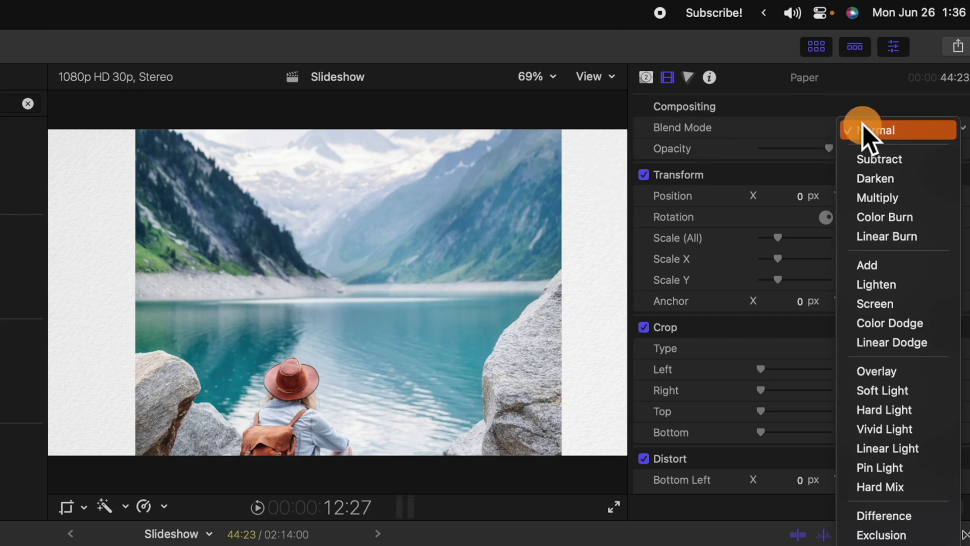
left_click(863, 371)
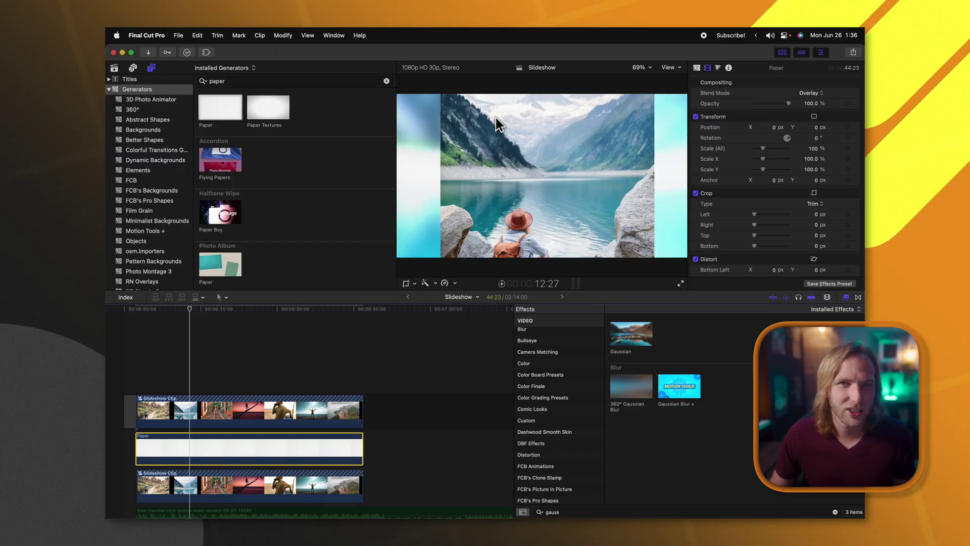
- Scale the Paper layer to 206% and scrub from the slideshow's start to its end to preview
left_click_drag(763, 148, 771, 148)
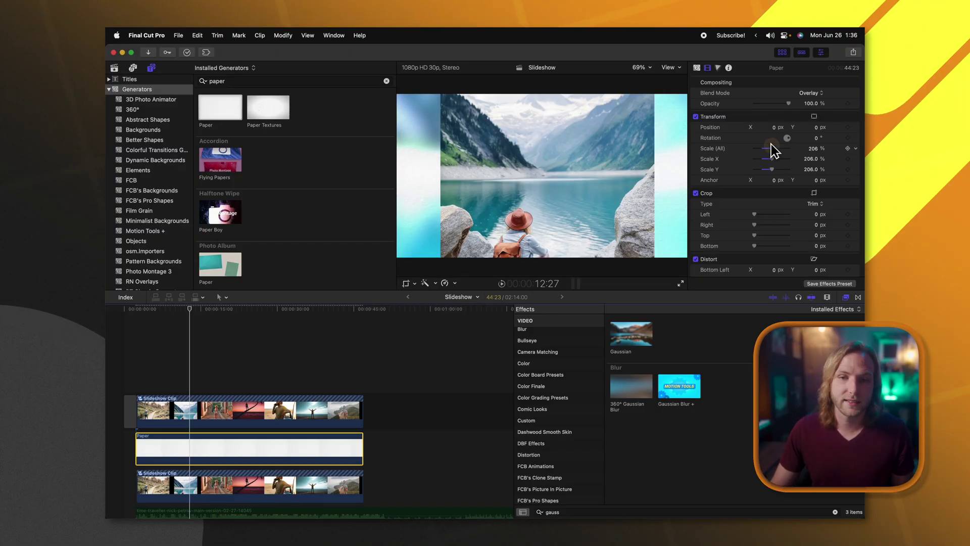
left_click_drag(192, 309, 137, 310)
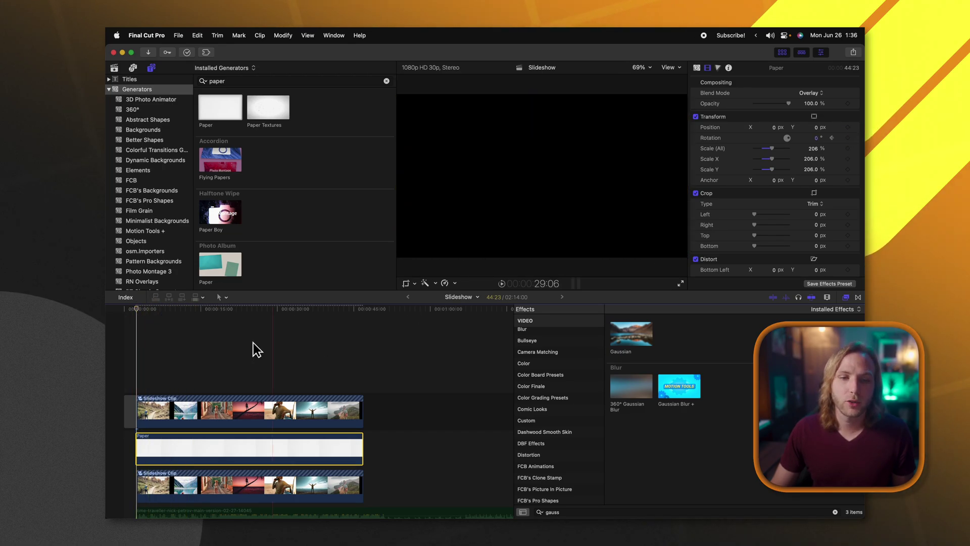
left_click_drag(267, 308, 371, 323)
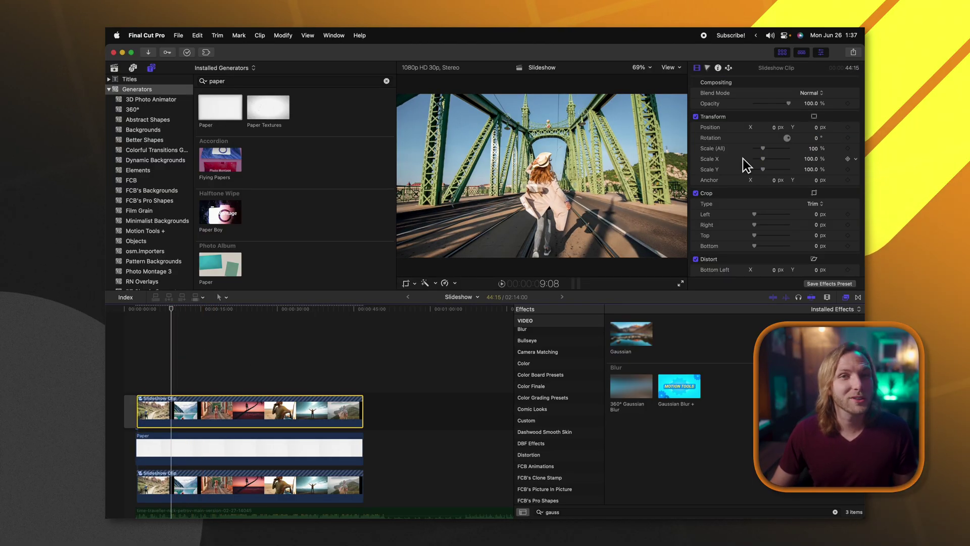
- Scale the top Slideshow Clip to 85%, add Drop Shadow, and play the result full screen
left_click_drag(761, 150, 761, 149)
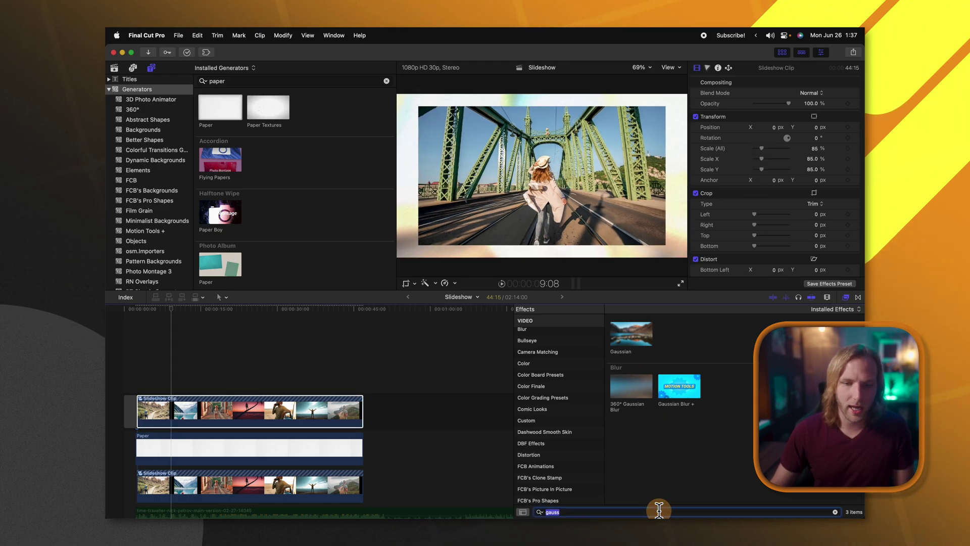
double_click(630, 344)
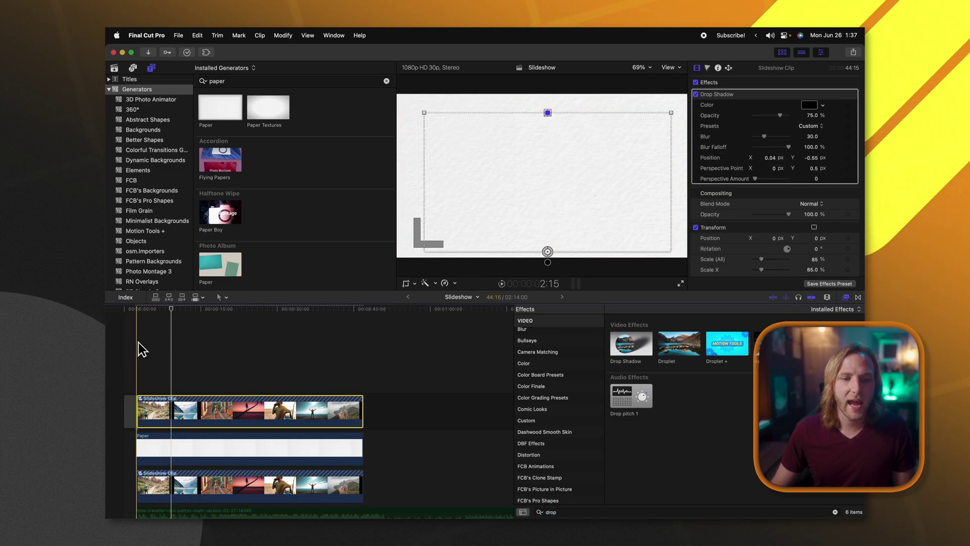
key("space")
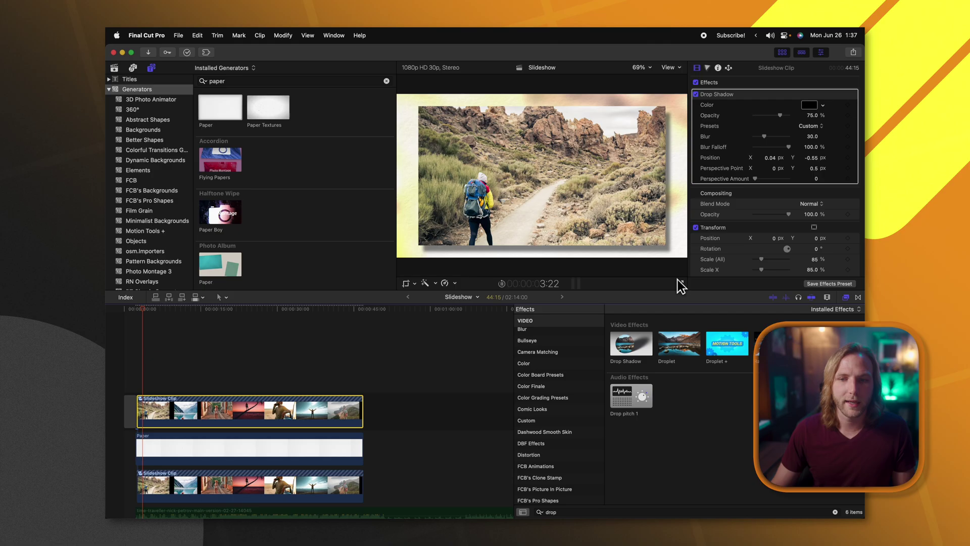
left_click(681, 282)
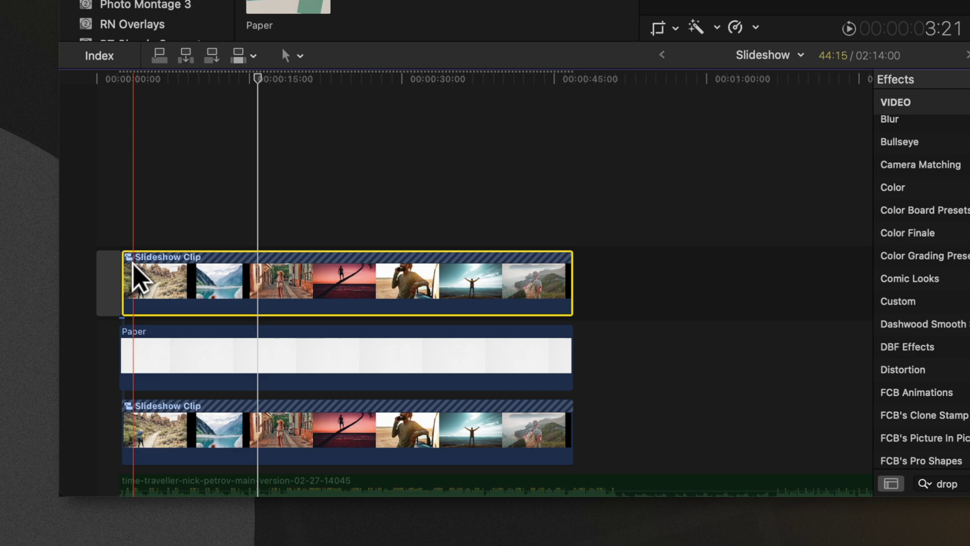
- Open Slideshow Clip, copy a photo inside it, then return to Slideshow and select the blurred clip
double_click(133, 262)
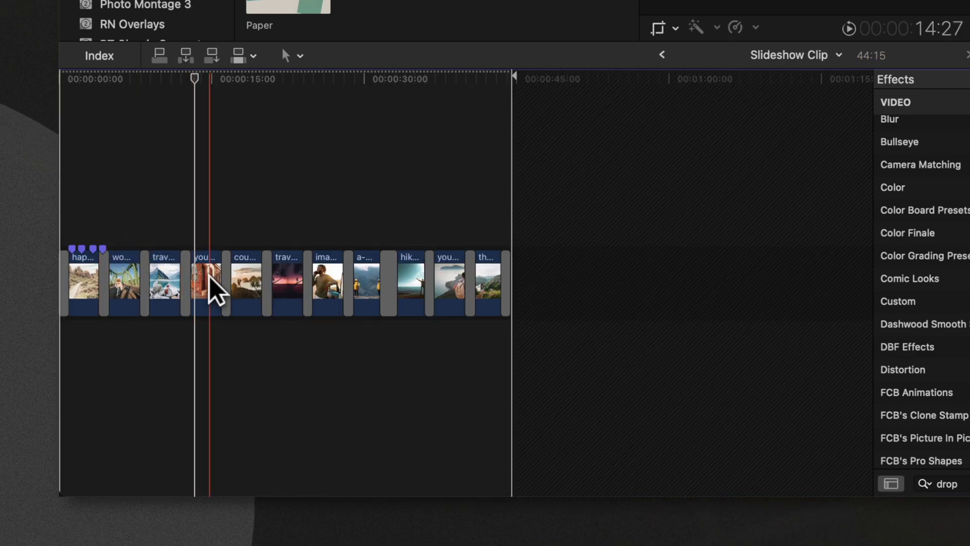
left_click_drag(209, 279, 508, 285)
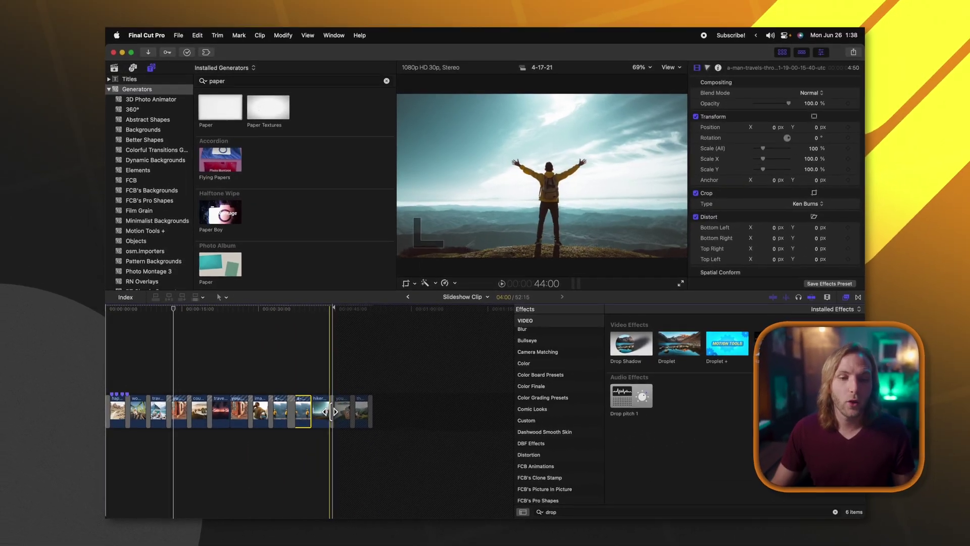
left_click(331, 412)
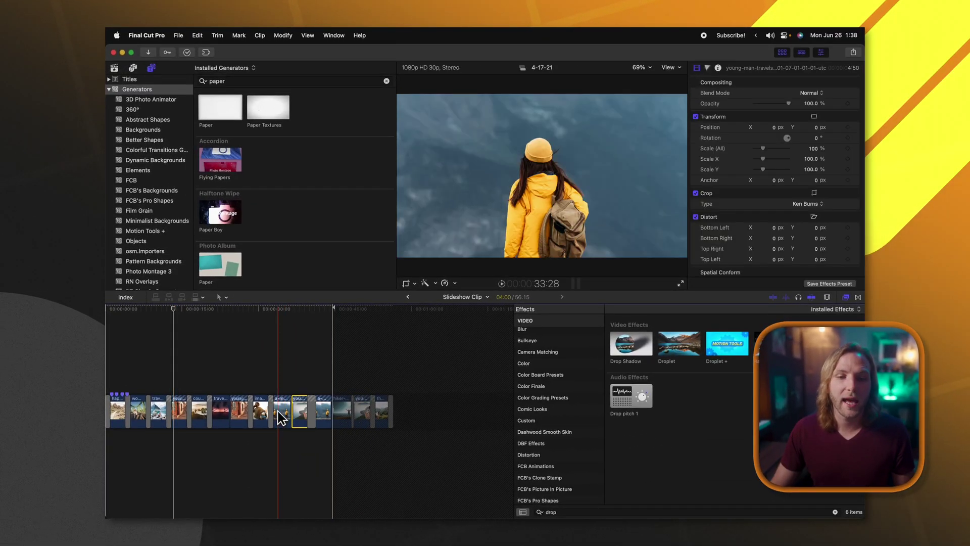
left_click(408, 297)
left_click(208, 459)
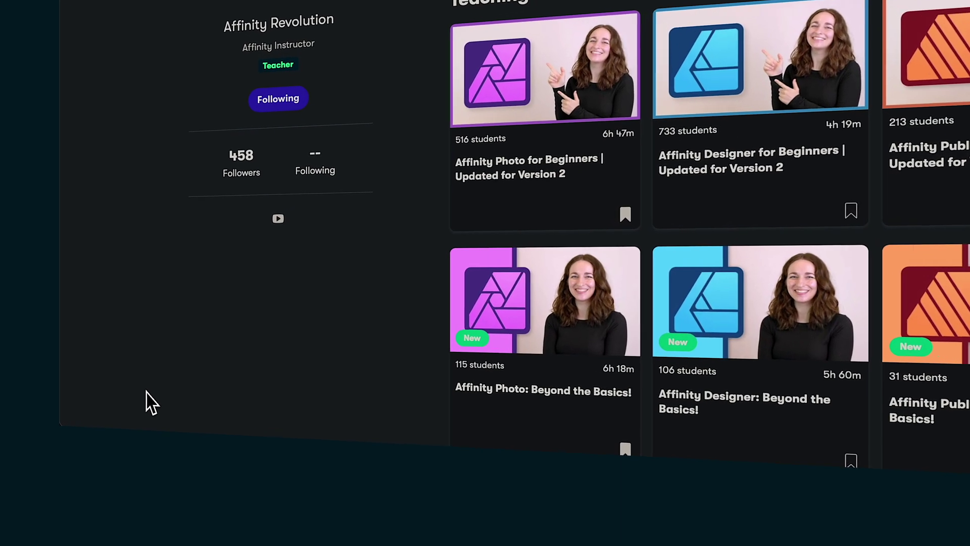
- Show the Affinity Photo: Beyond the Basics course (6h 18m, 115 students) on the instructor's profile
mouse_move(472, 336)
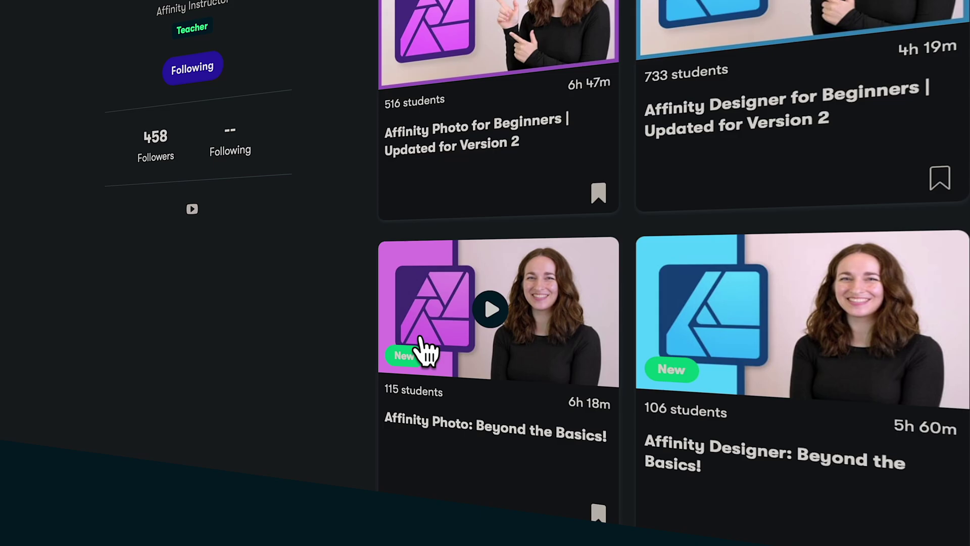